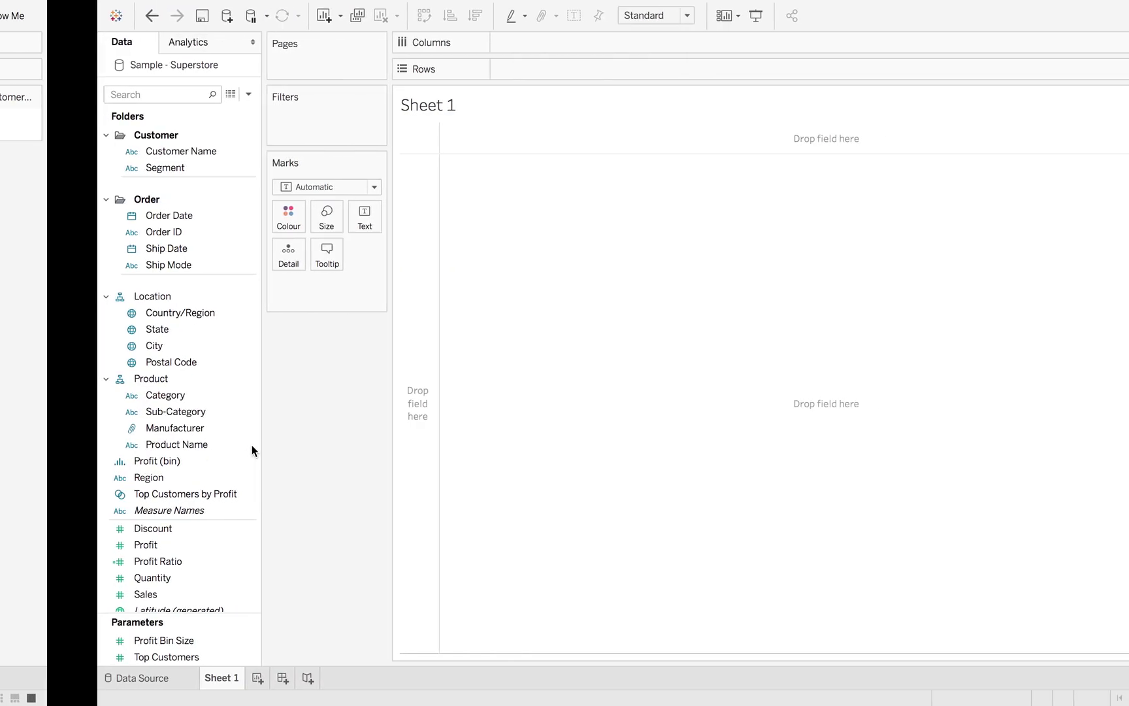
Chart SUM(Sales) and SUM(Profit) bars per Customer Name, sorted by Sales descending.
click(136, 362)
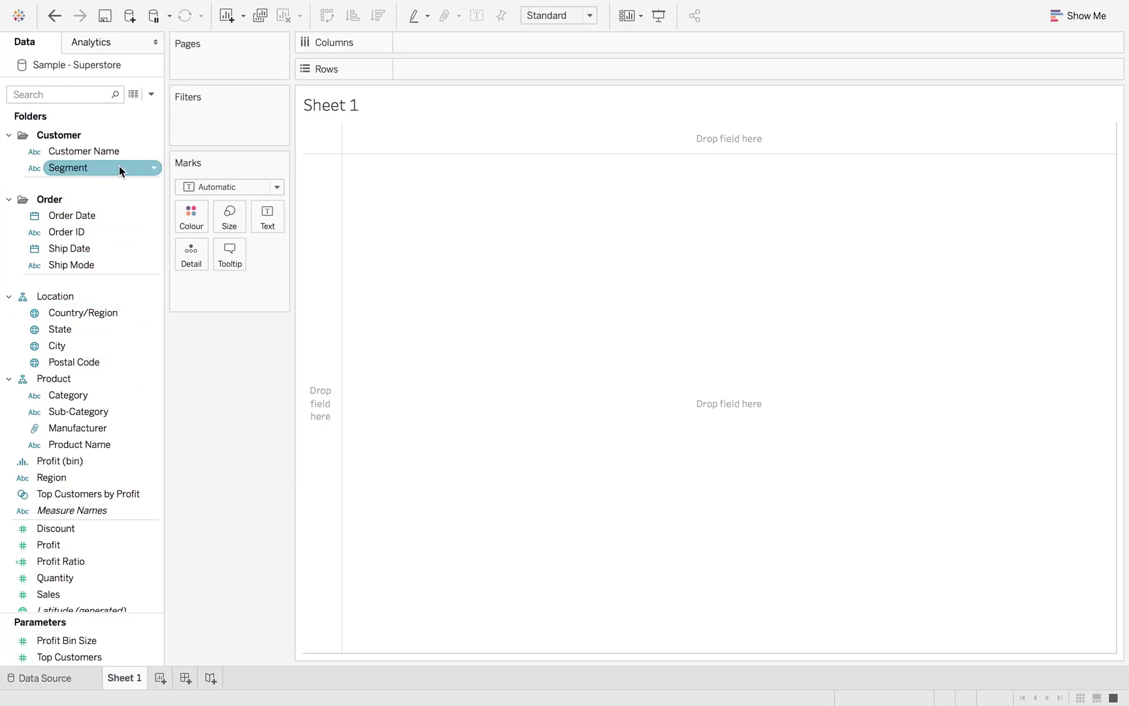
mouse_move(108, 152)
mouse_down()
mouse_move(343, 103)
mouse_move(419, 68)
mouse_up()
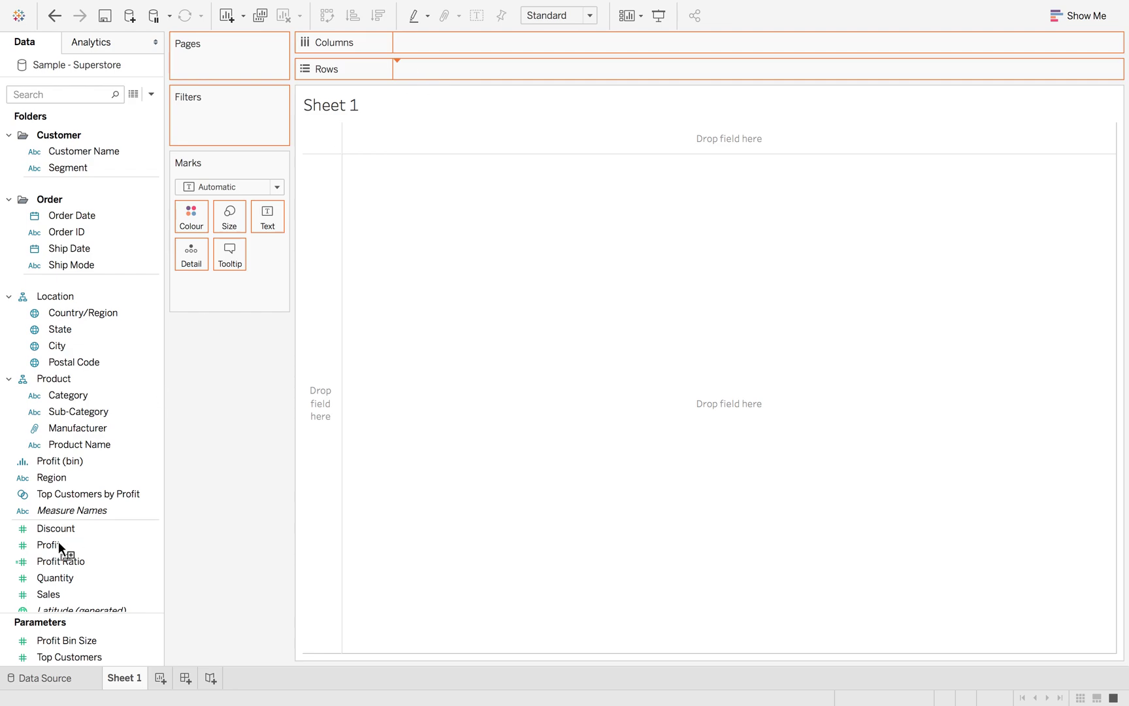
drag(65, 595, 454, 43)
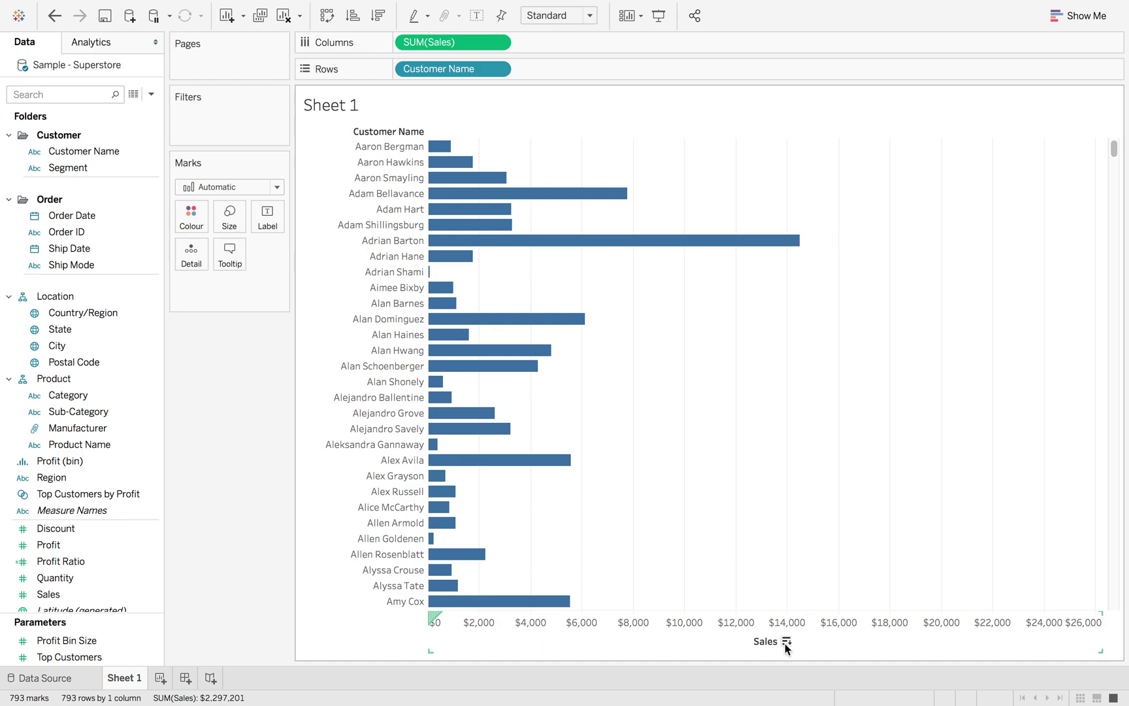
click(786, 642)
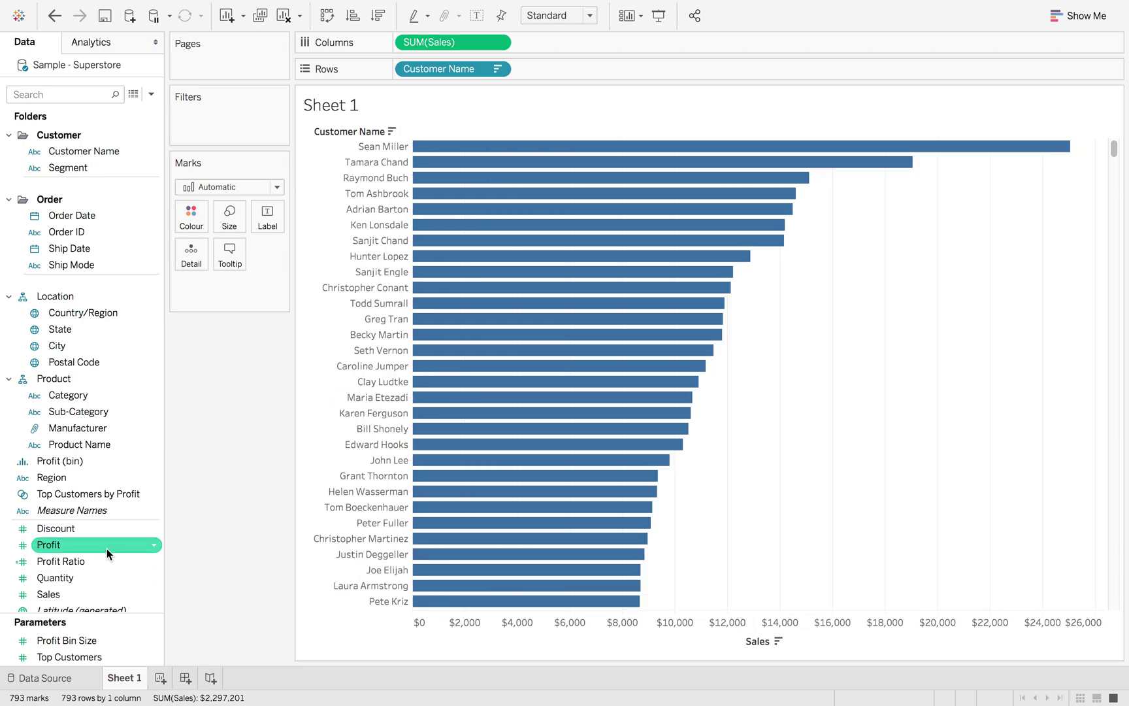
drag(106, 547, 600, 43)
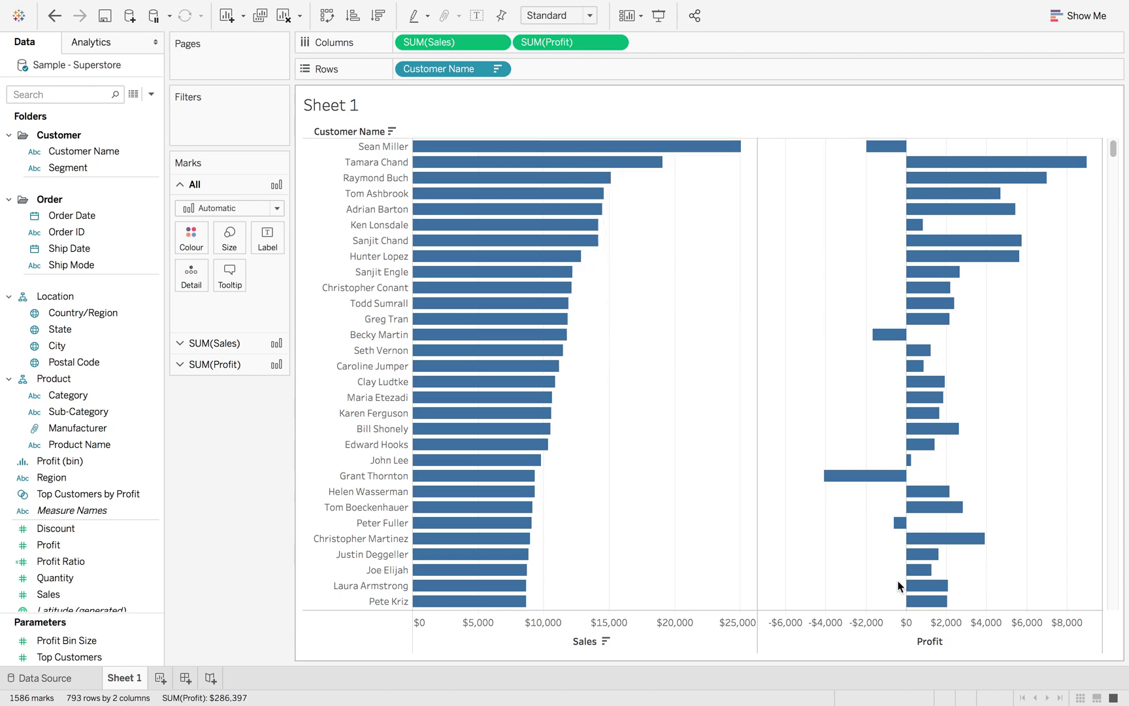
click(952, 643)
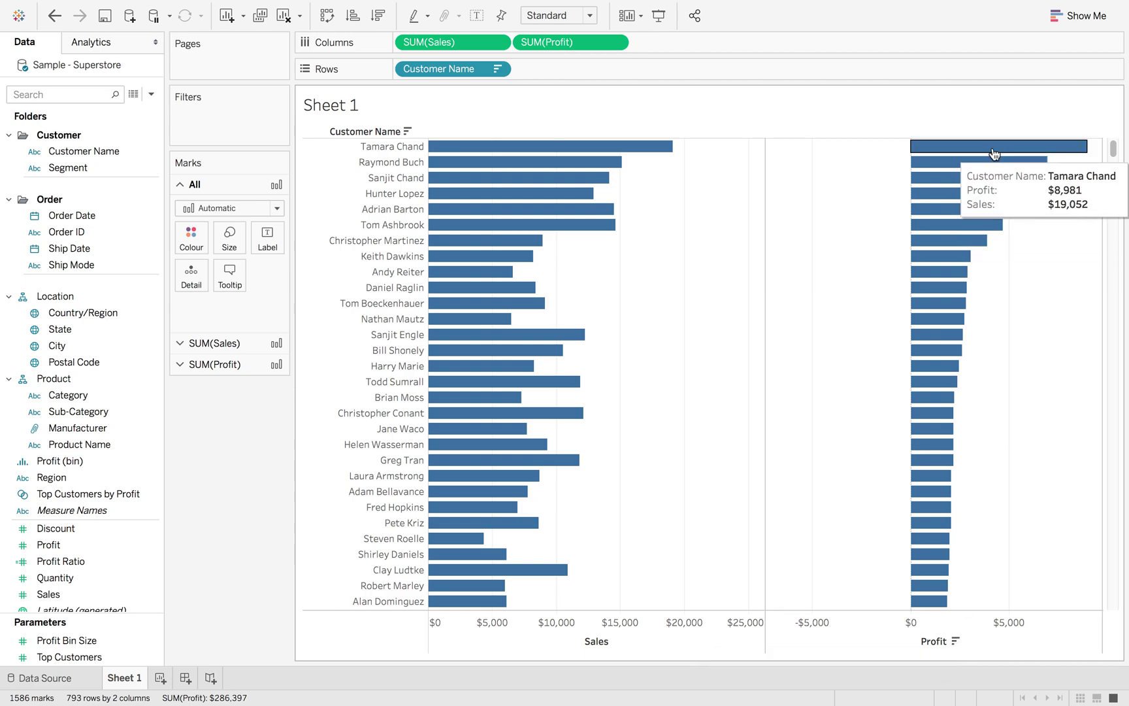
mouse_move(984, 218)
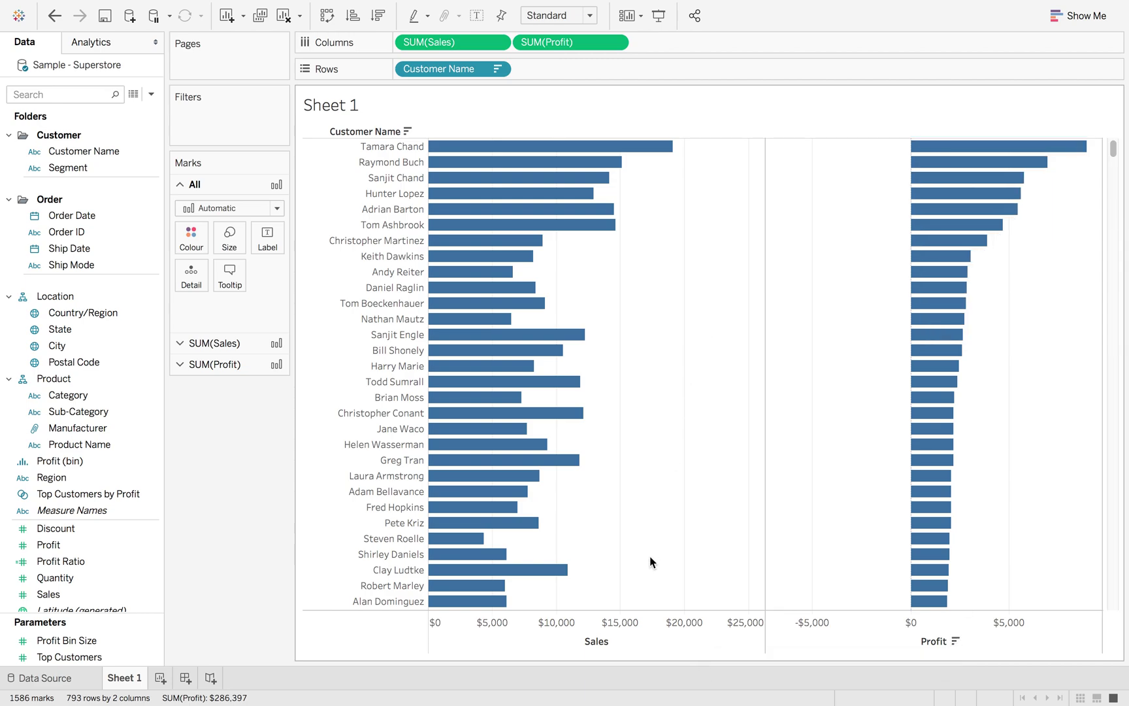
click(618, 640)
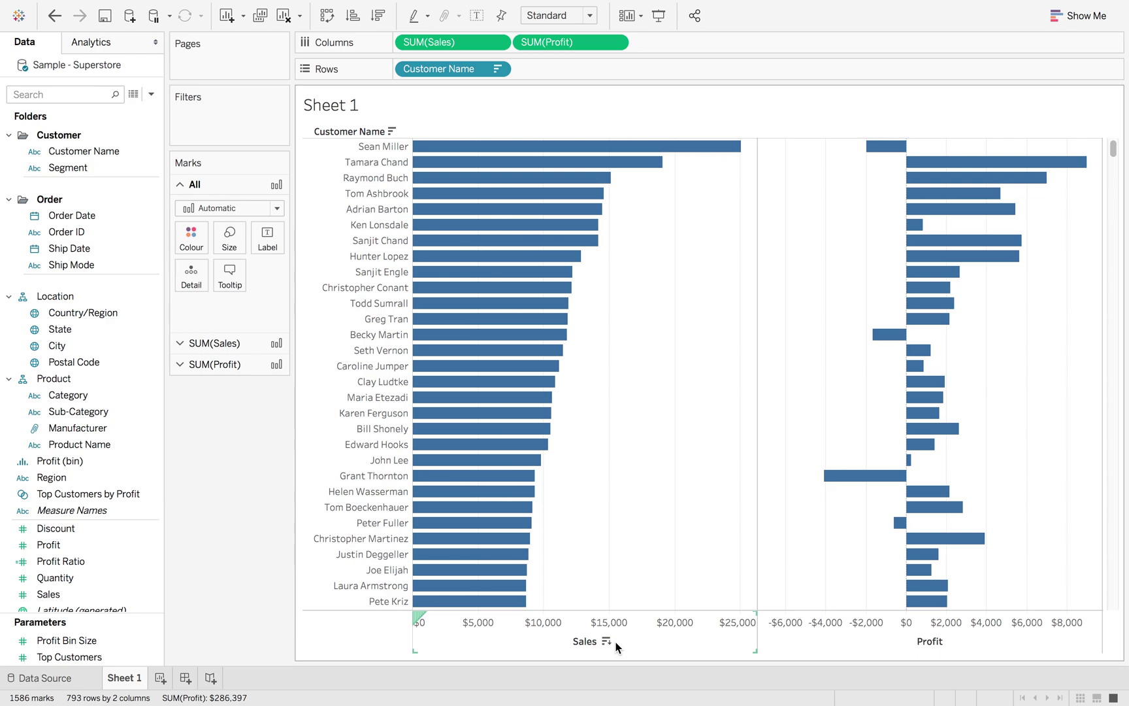
drag(593, 148, 533, 323)
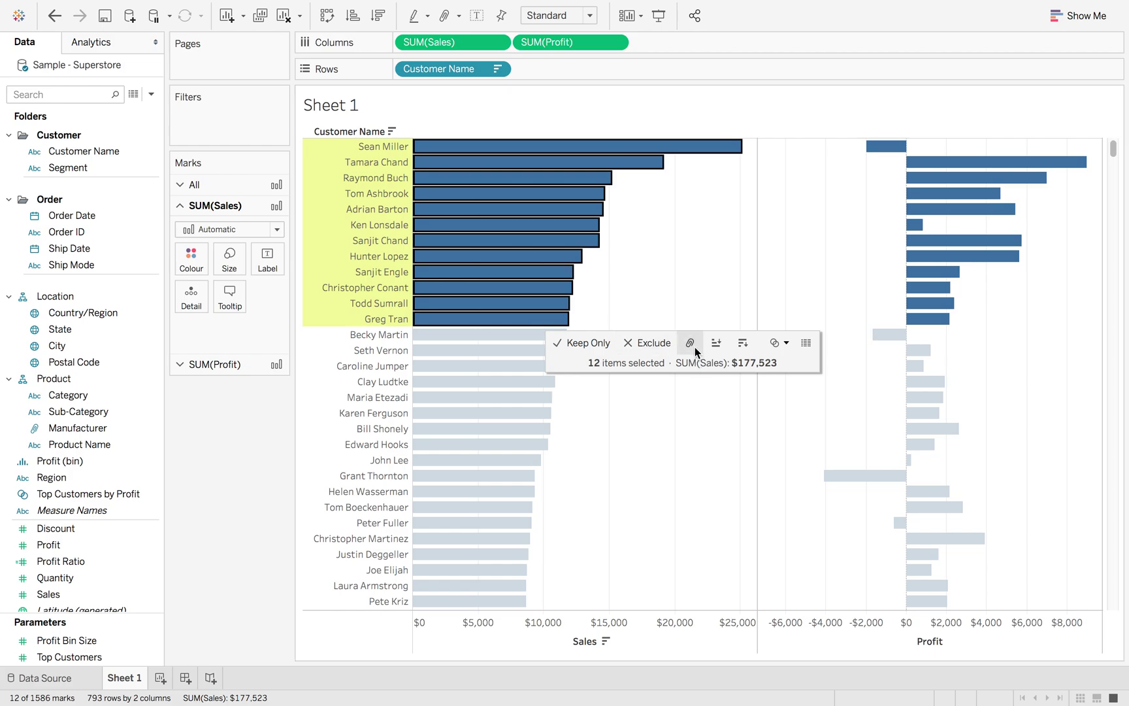
click(628, 257)
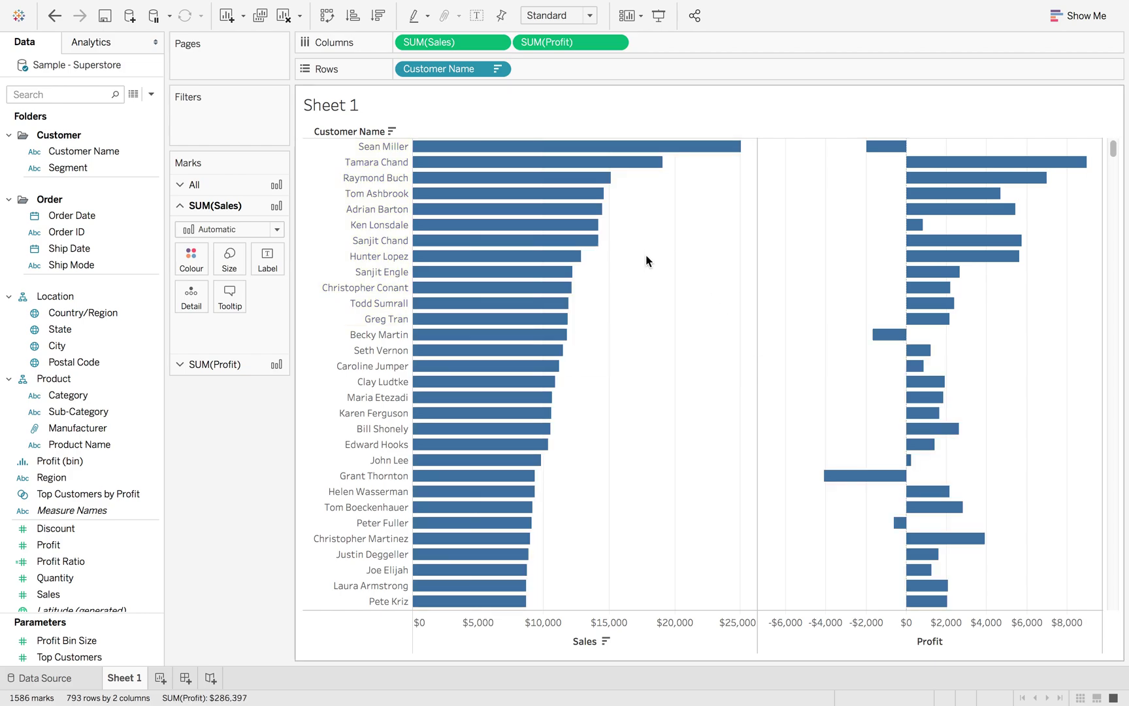
Start a new set on Customer Name using all customers, named 'Top 10 Customers by Sales'.
click(152, 152)
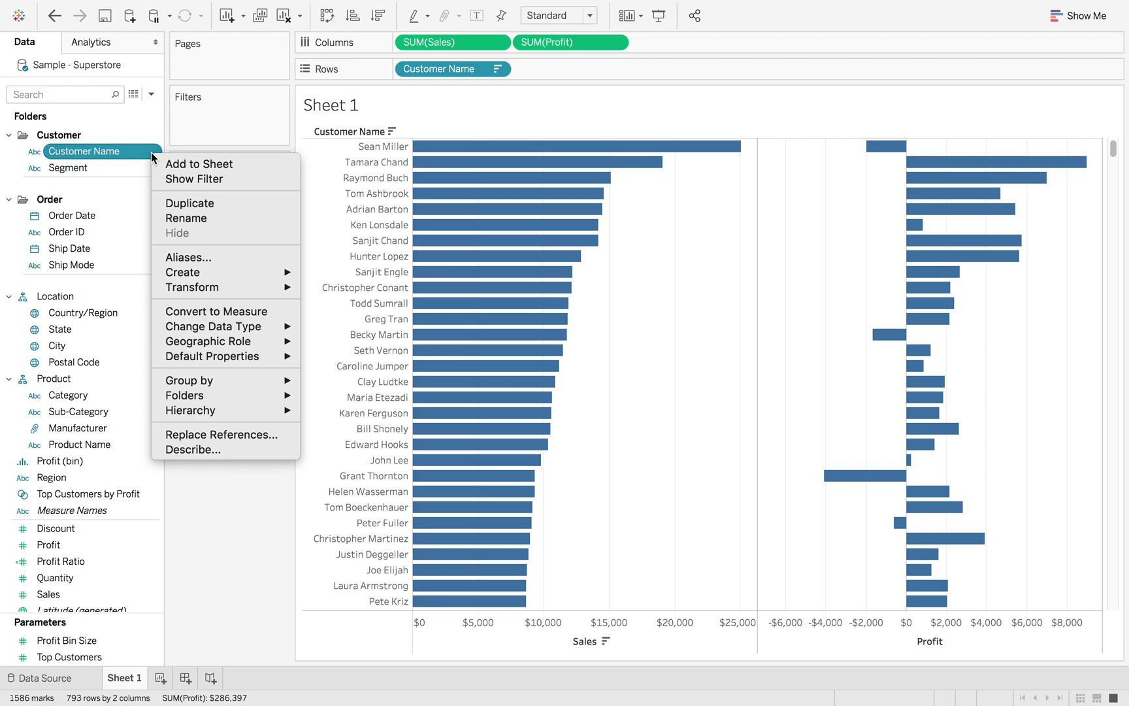
mouse_move(219, 271)
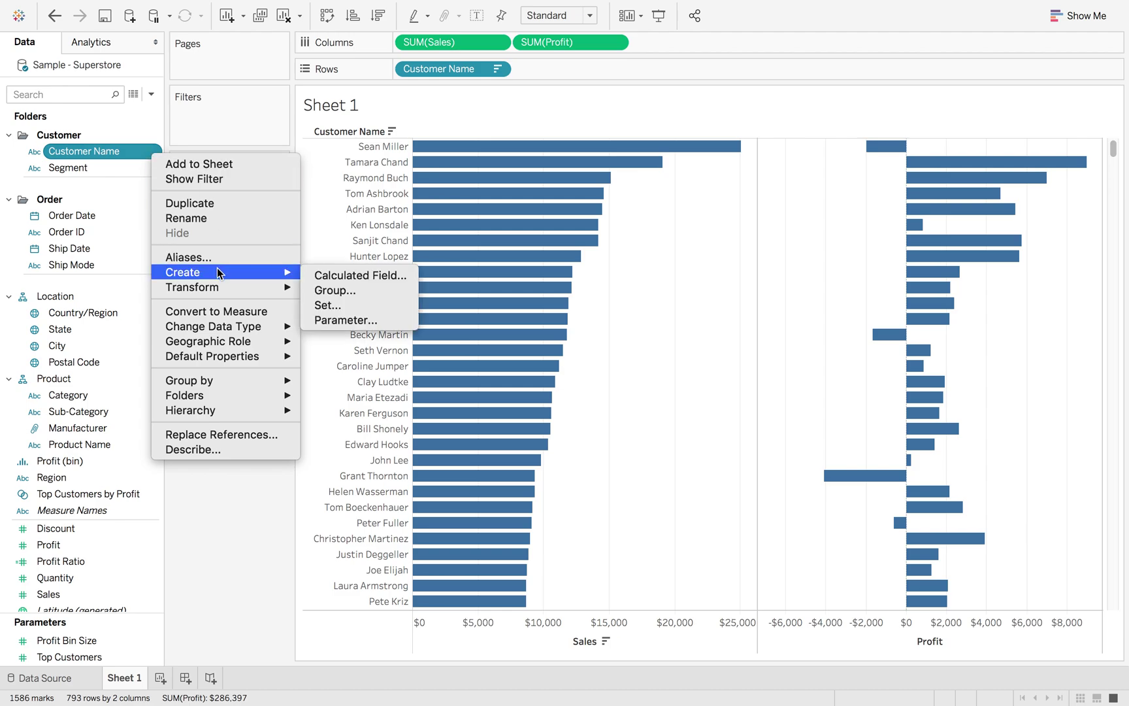
click(330, 305)
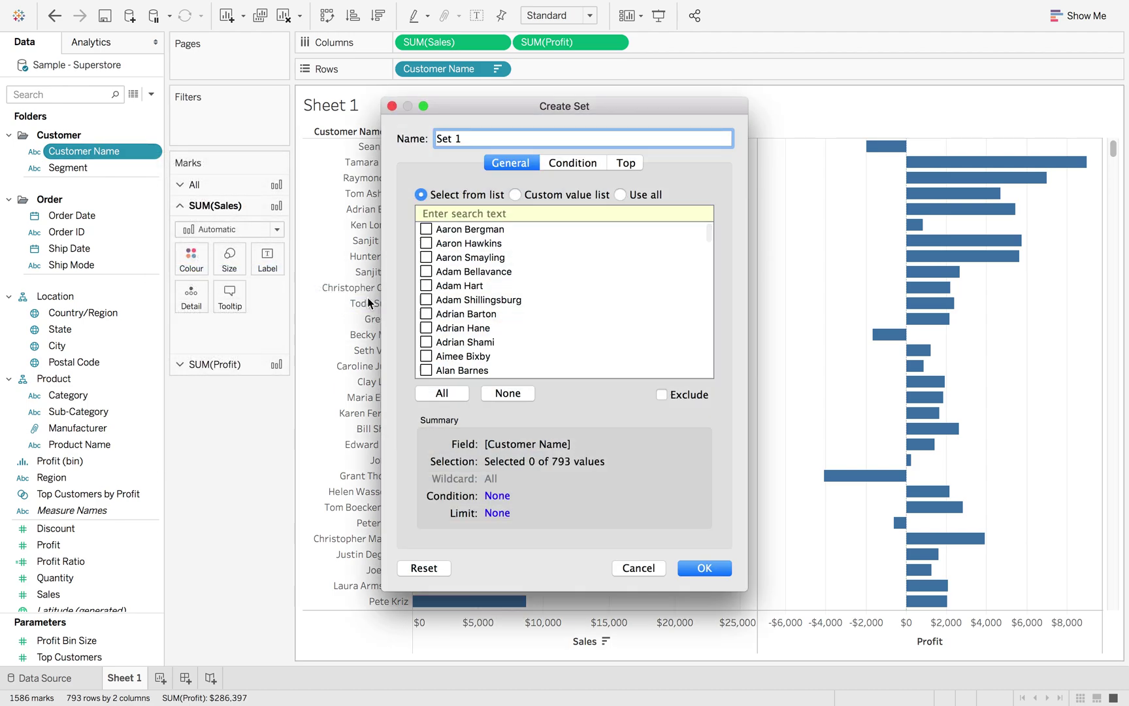
click(620, 194)
drag(511, 139, 374, 141)
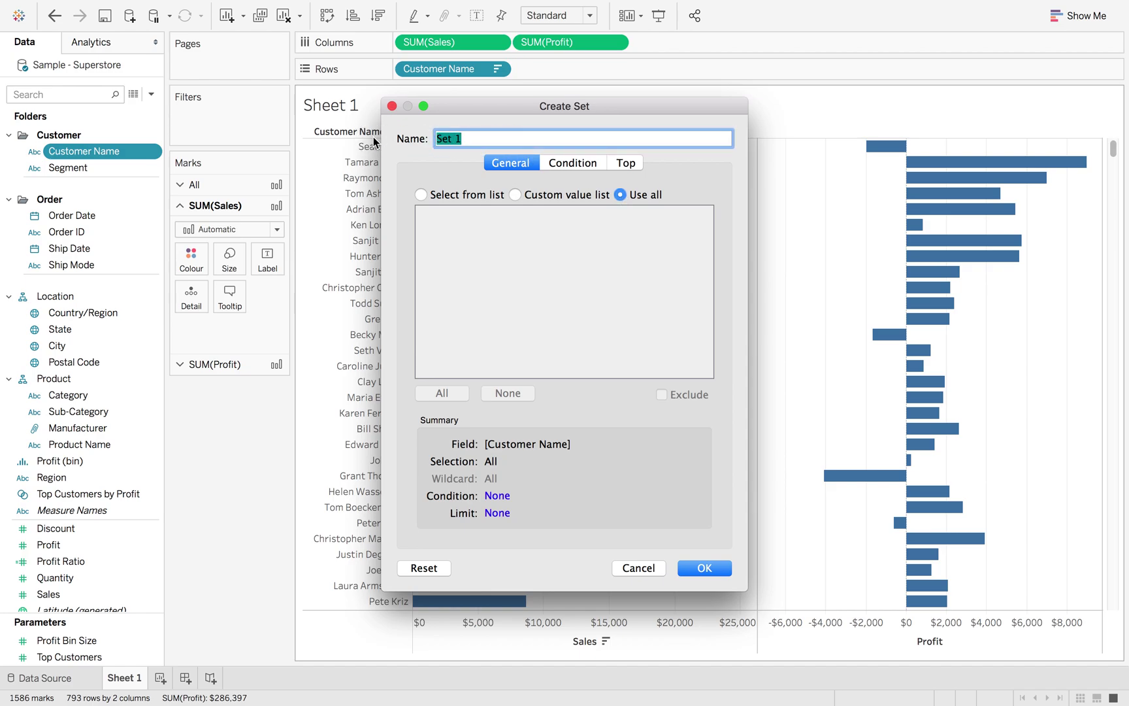
text(Top 10 Customers by )
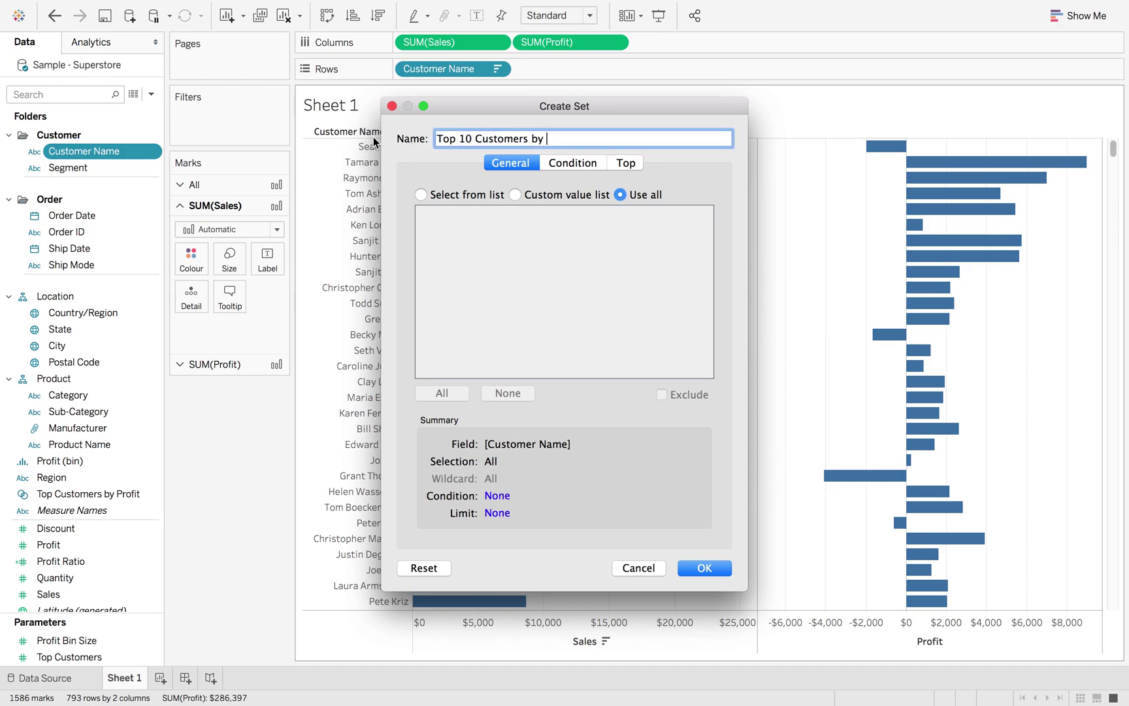
text(Sales)
Limit the set to the top 10 customers by Sum of Sales and create it.
click(631, 164)
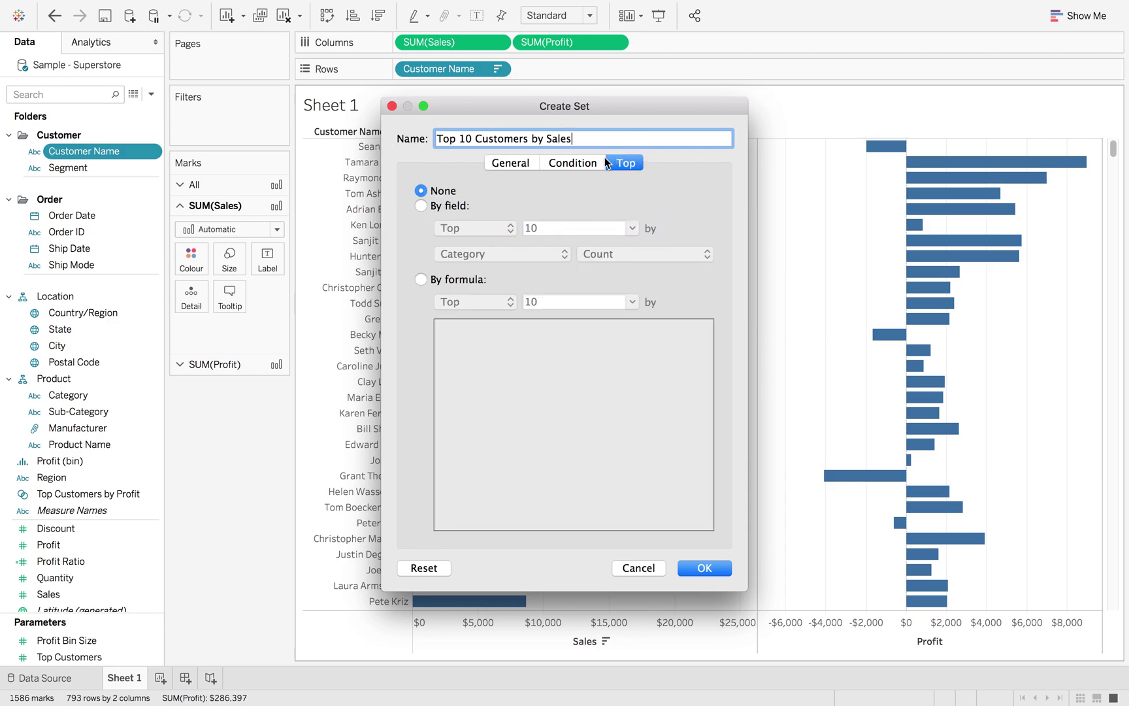
click(445, 208)
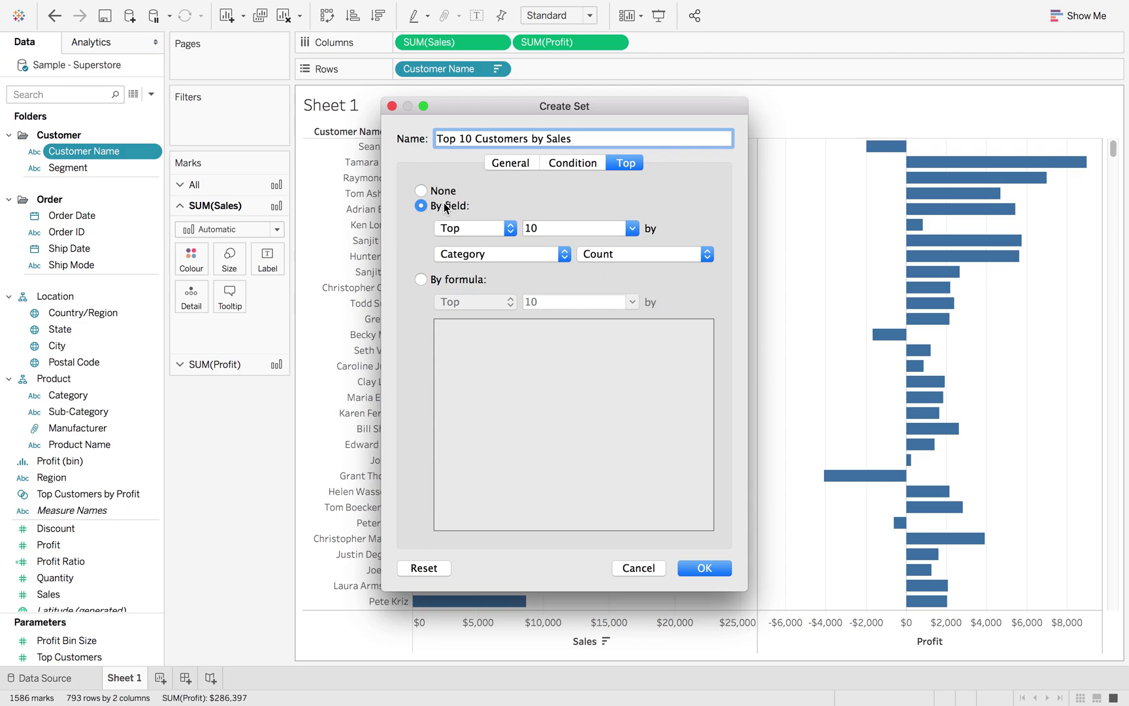
click(515, 258)
text(sal)
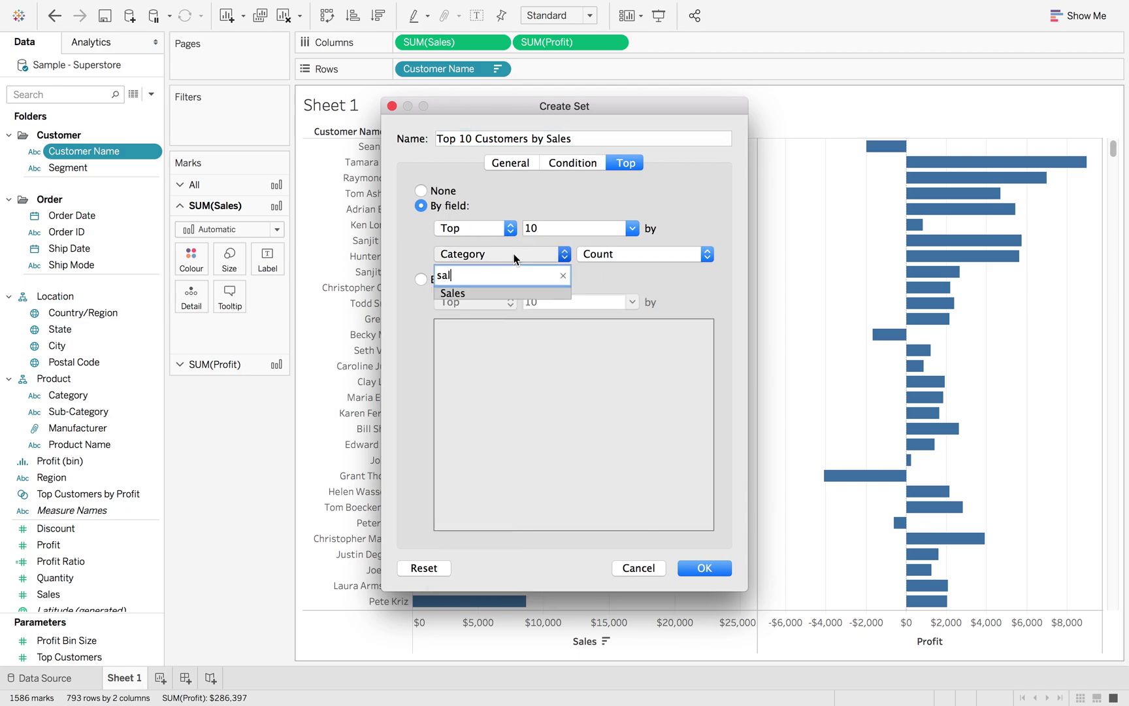
click(489, 294)
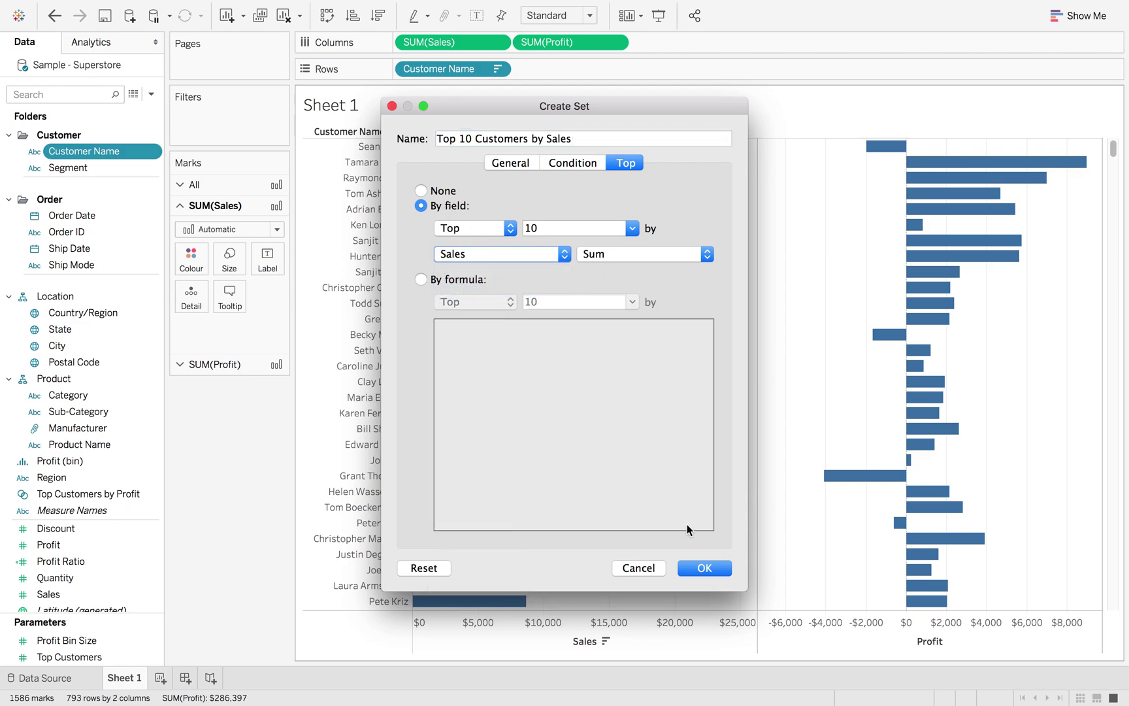
click(712, 569)
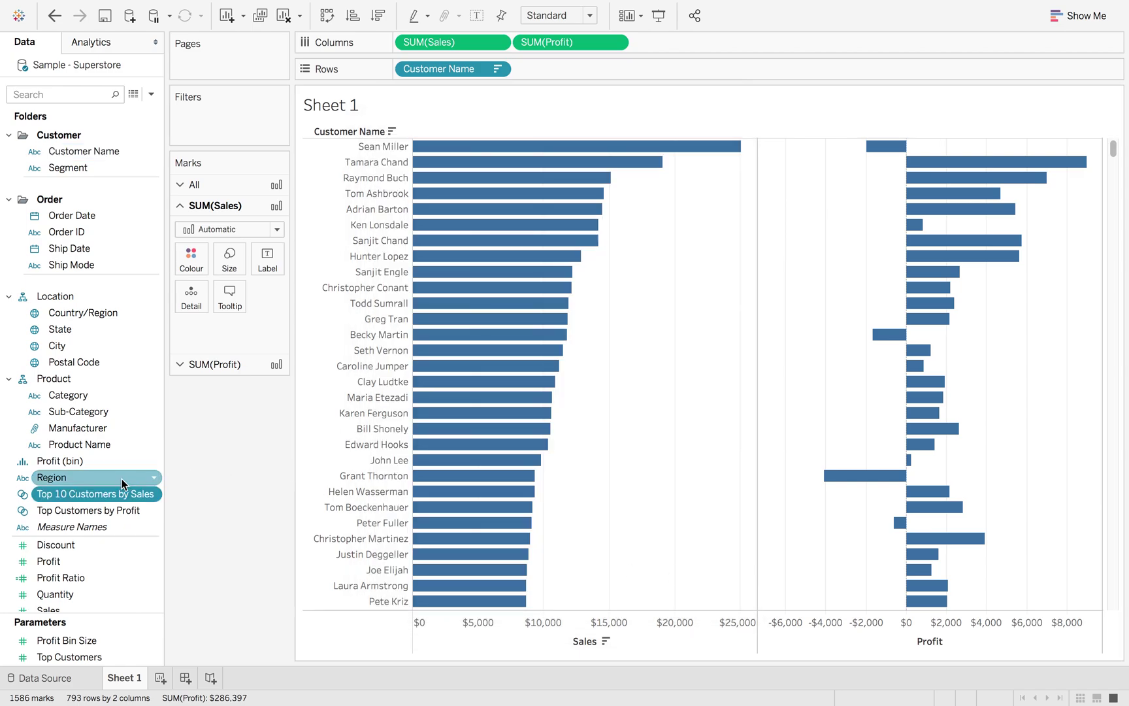
Put Top 10 Customers by Sales on Colour for the Sales bars, then delete Top Customers by Profit.
drag(96, 494, 191, 259)
mouse_move(516, 307)
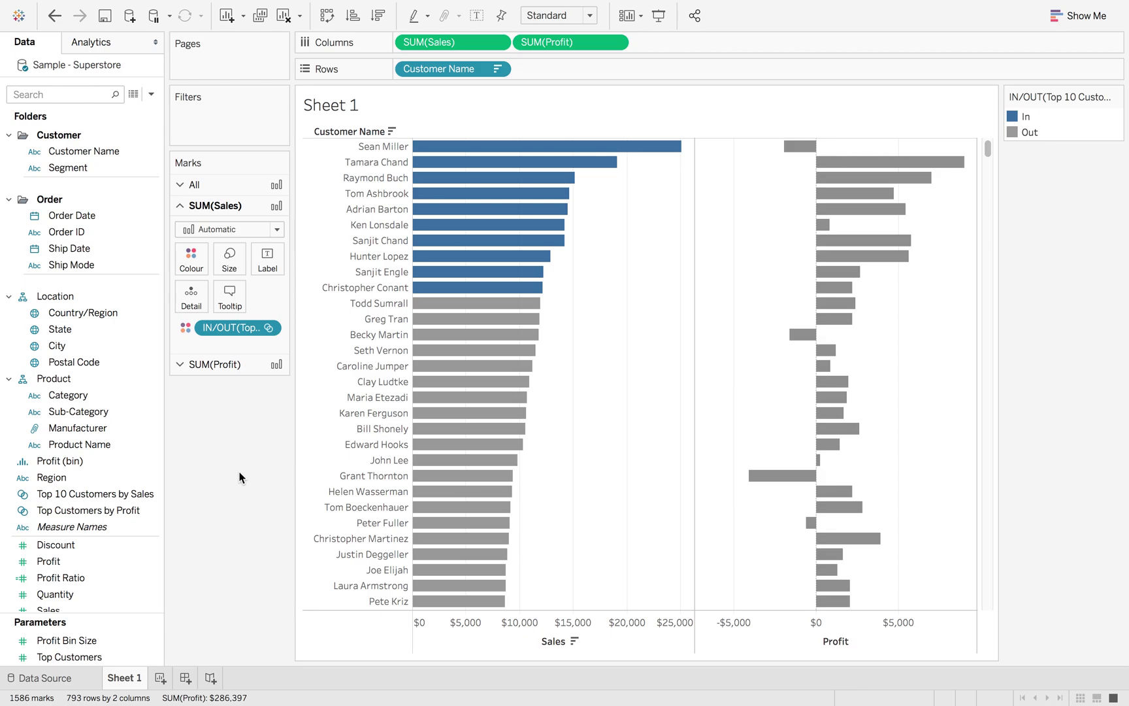
click(138, 514)
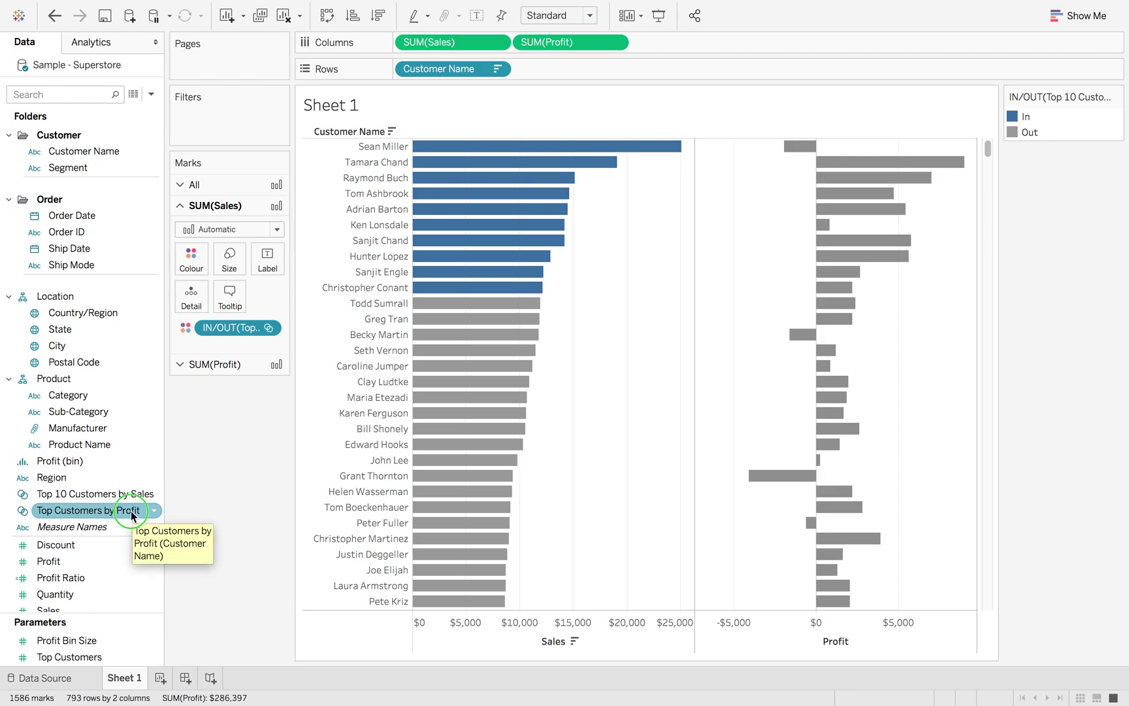
right_click(130, 511)
click(210, 330)
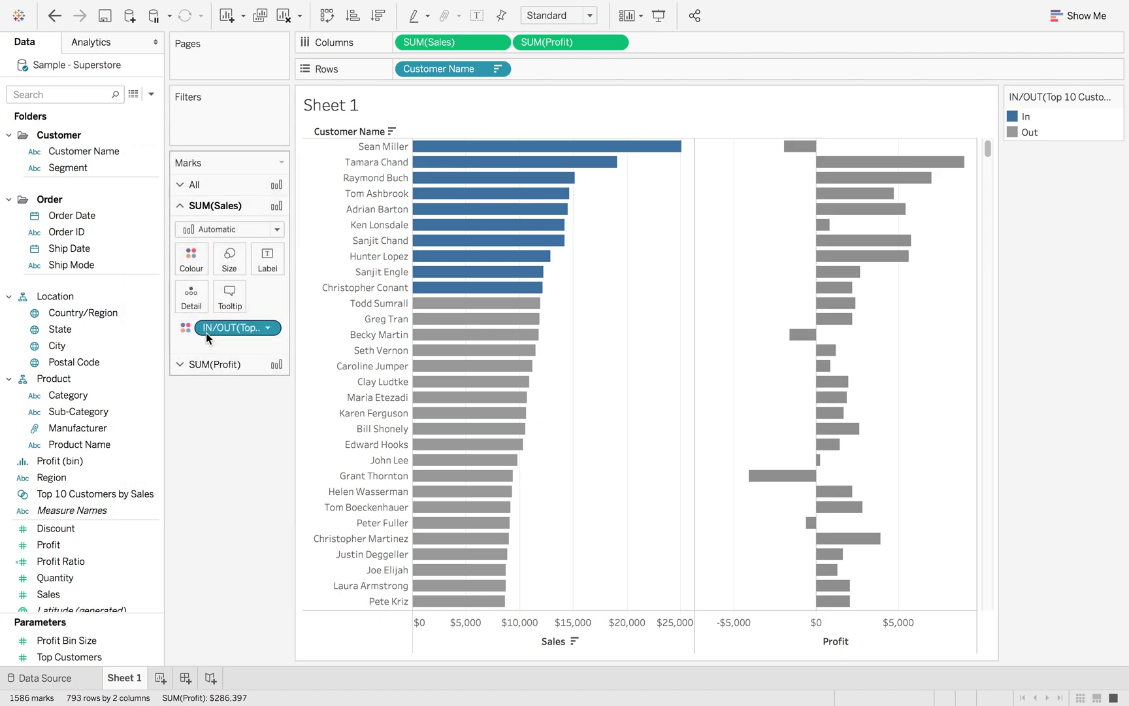
Duplicate the sales set and edit the copy into 'Top 10 Customers by Profit', ranked by Profit.
click(152, 493)
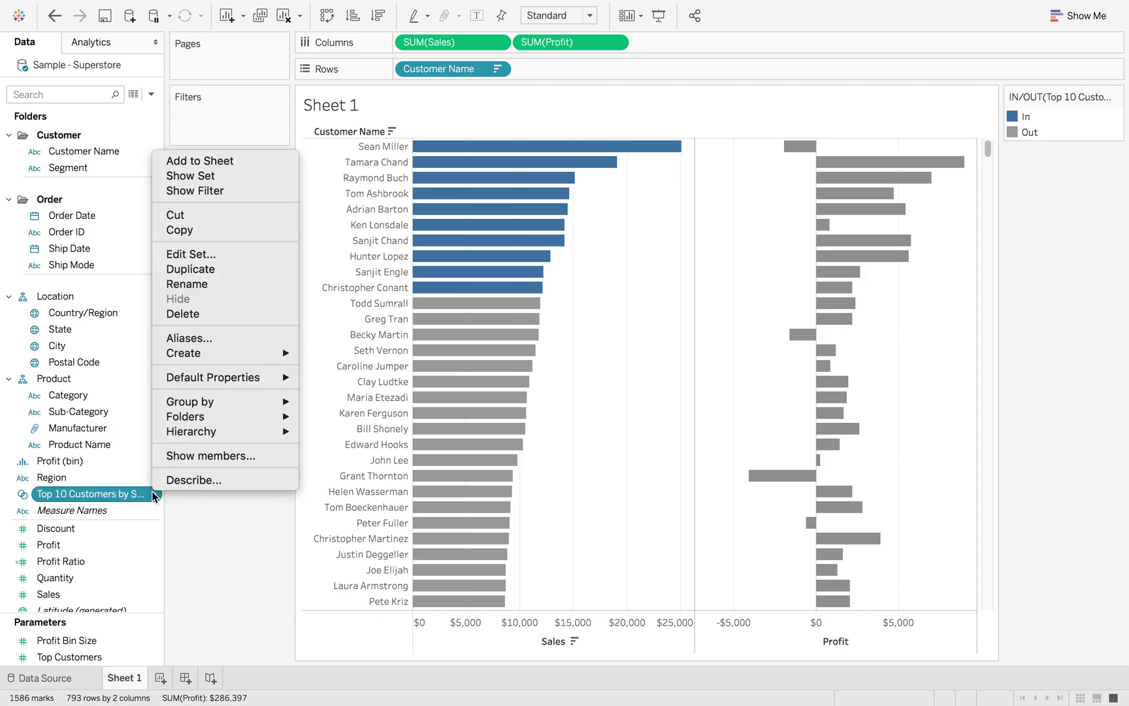
click(224, 268)
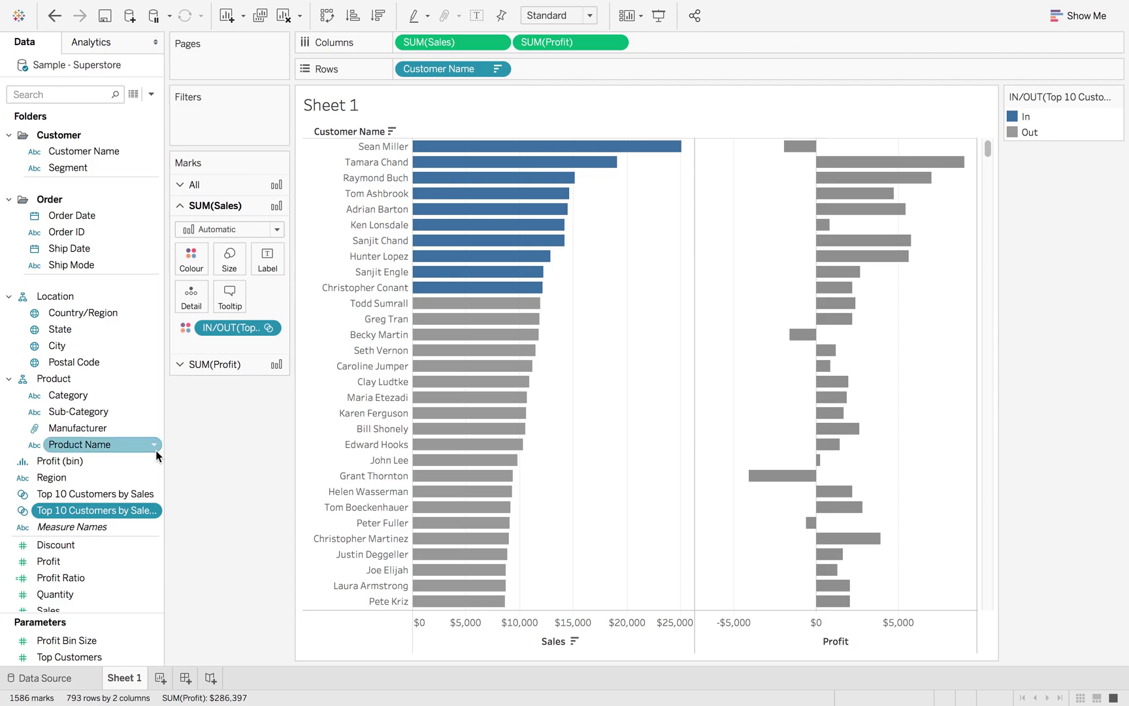
click(154, 511)
click(189, 260)
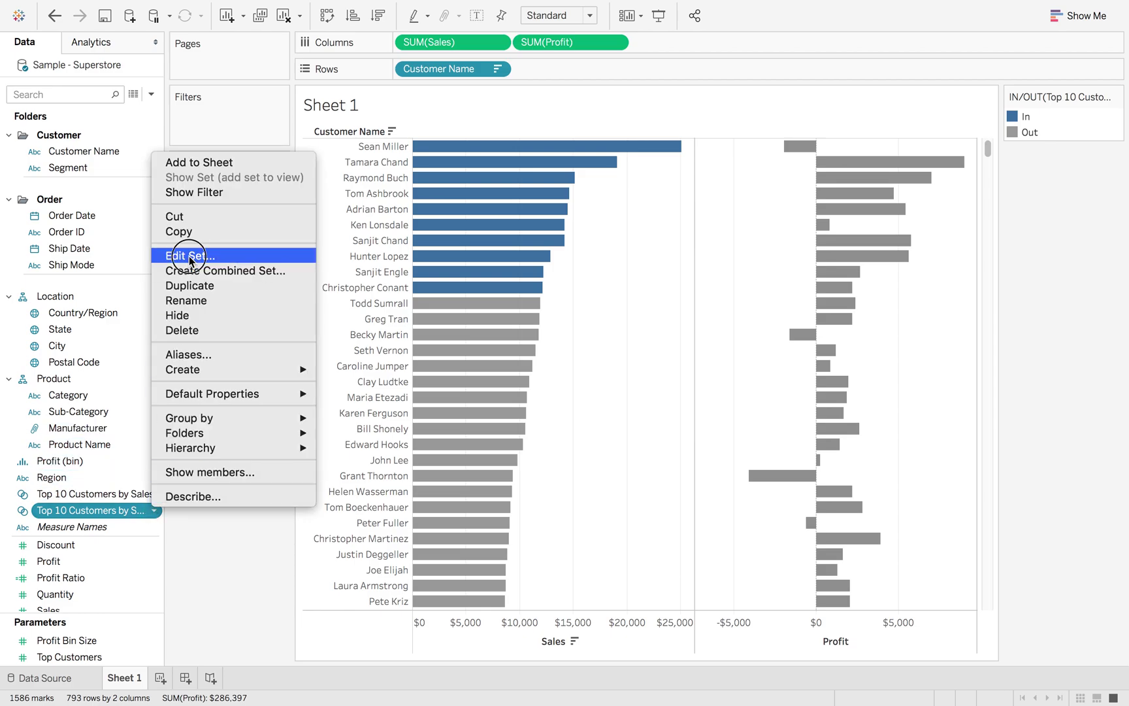
drag(606, 139, 547, 139)
text(Profit)
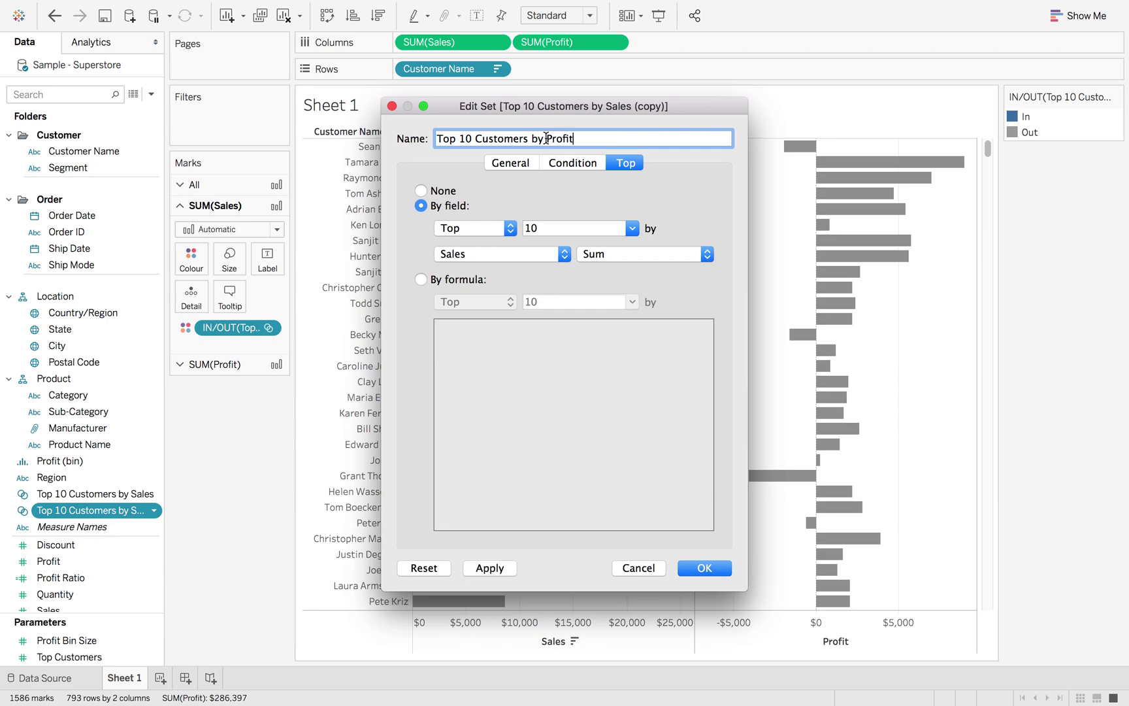
click(502, 254)
text(p)
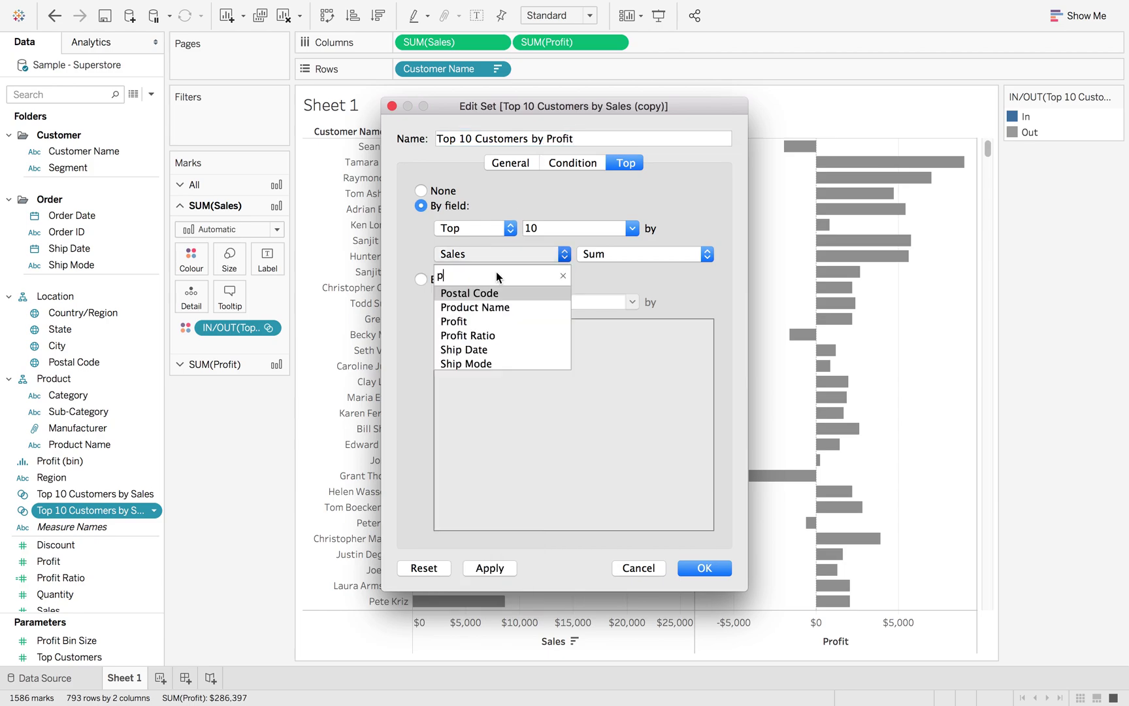
text(rofit)
click(490, 293)
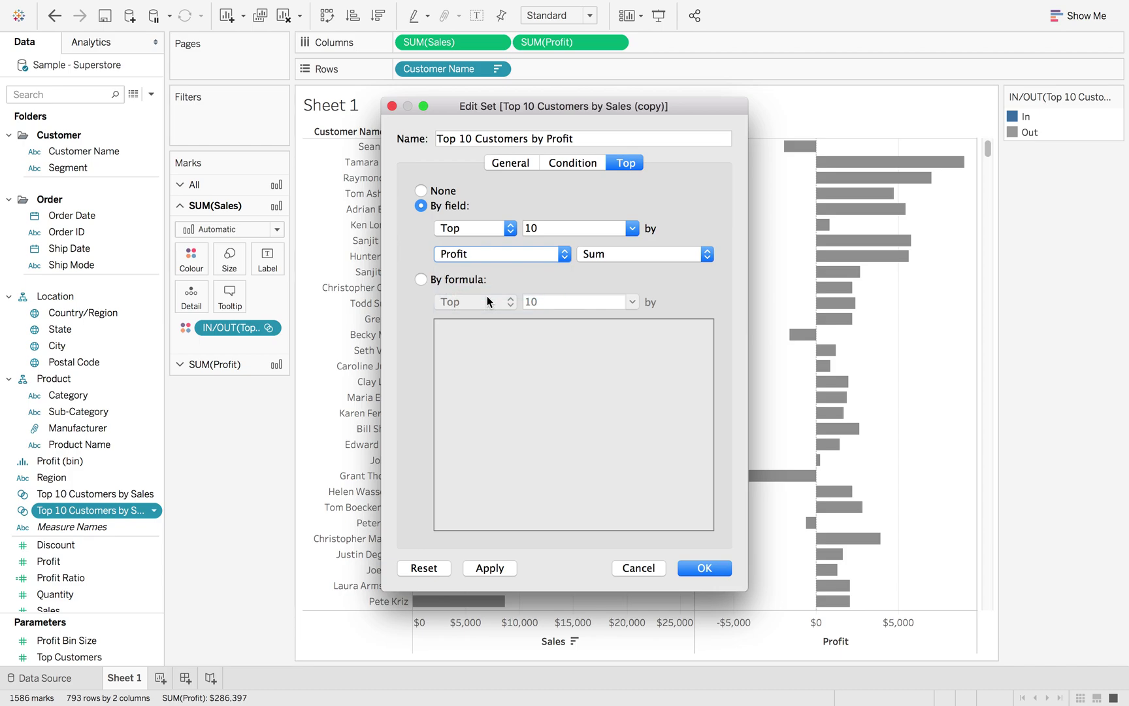
Save the profit set, colour the SUM(Profit) bars by it, and sort customers by Profit descending.
click(718, 567)
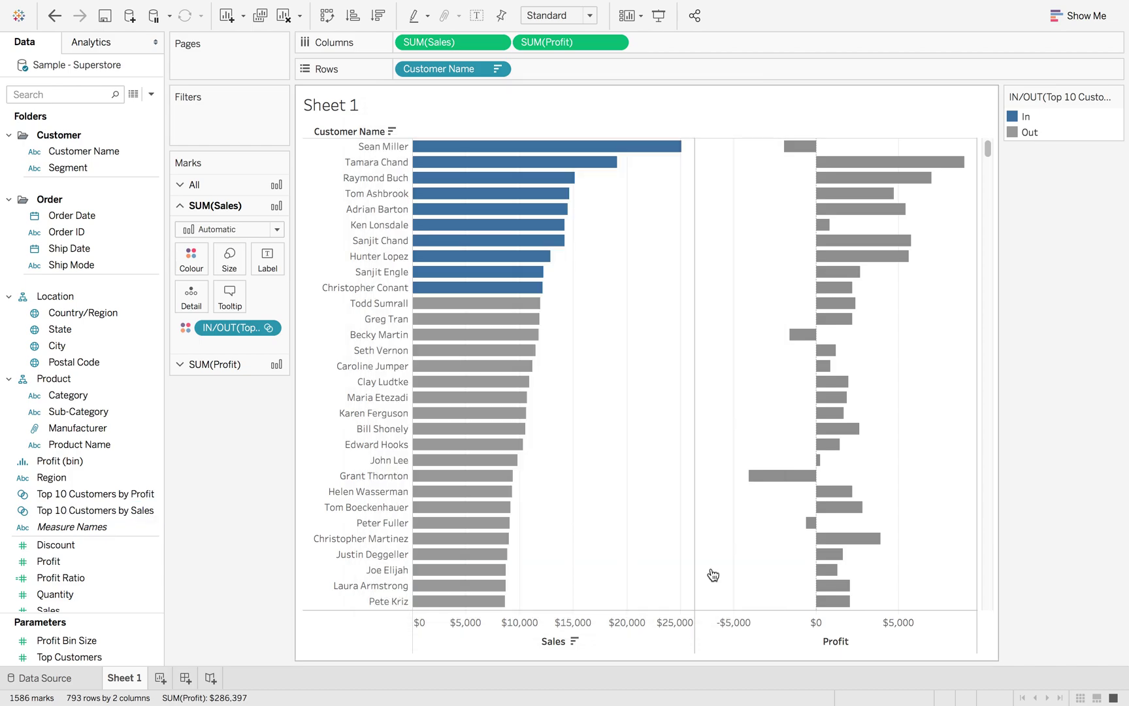
click(237, 366)
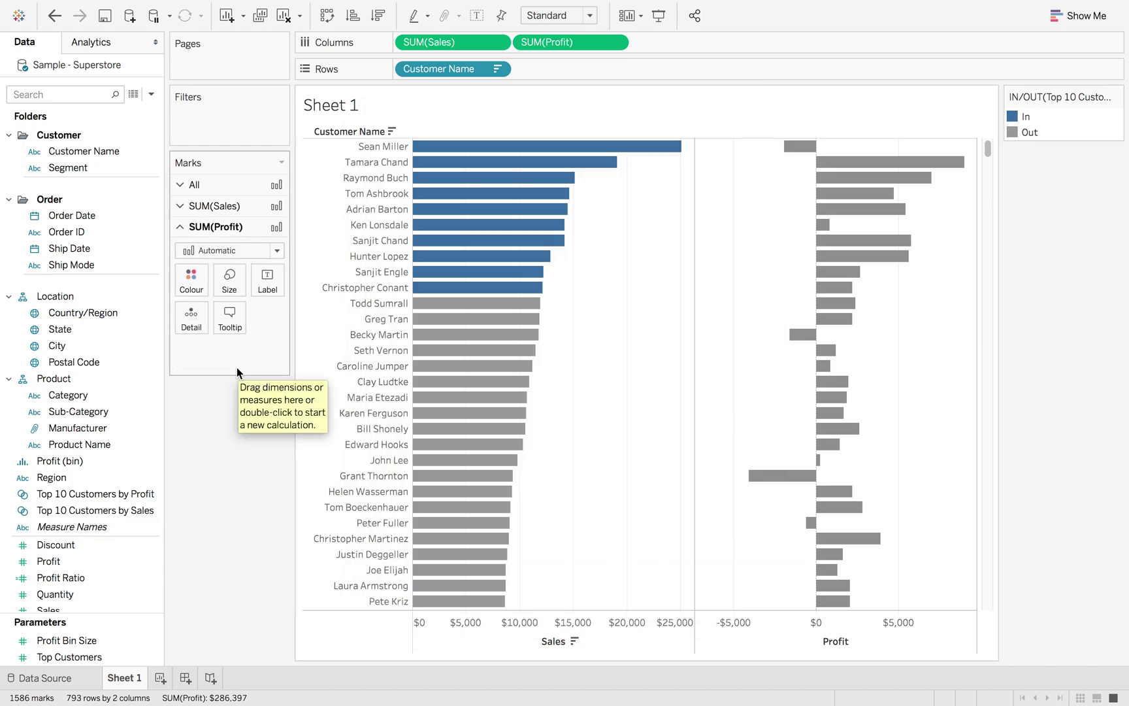
click(139, 446)
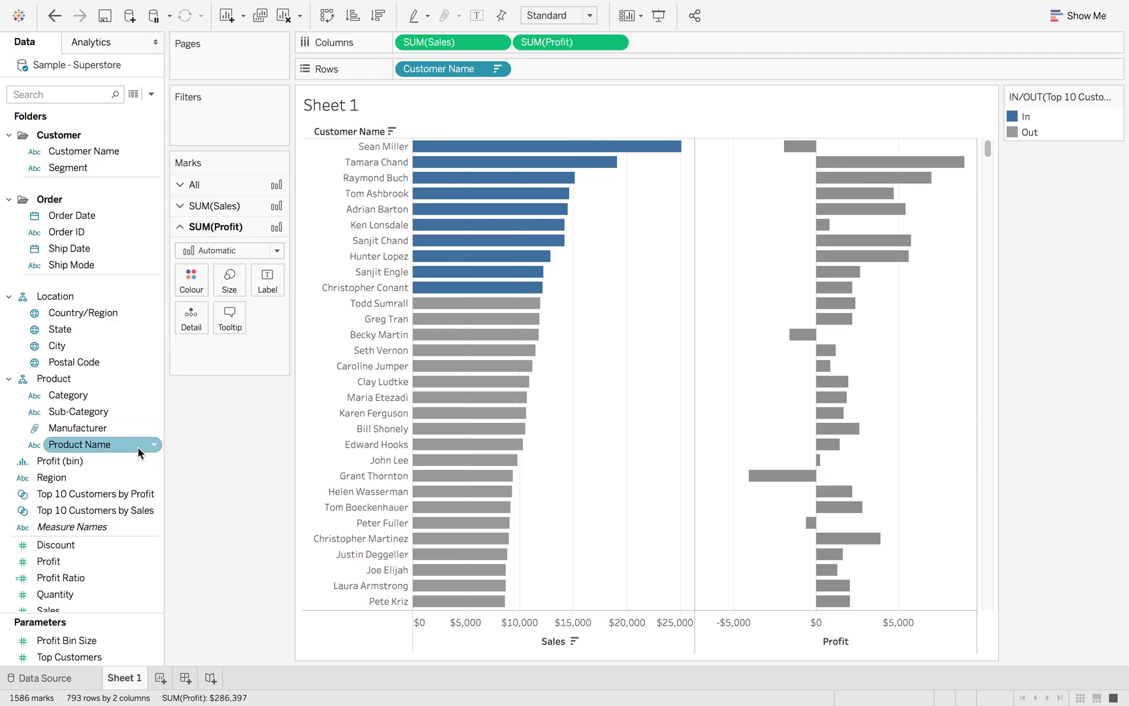
click(97, 509)
drag(98, 494, 192, 282)
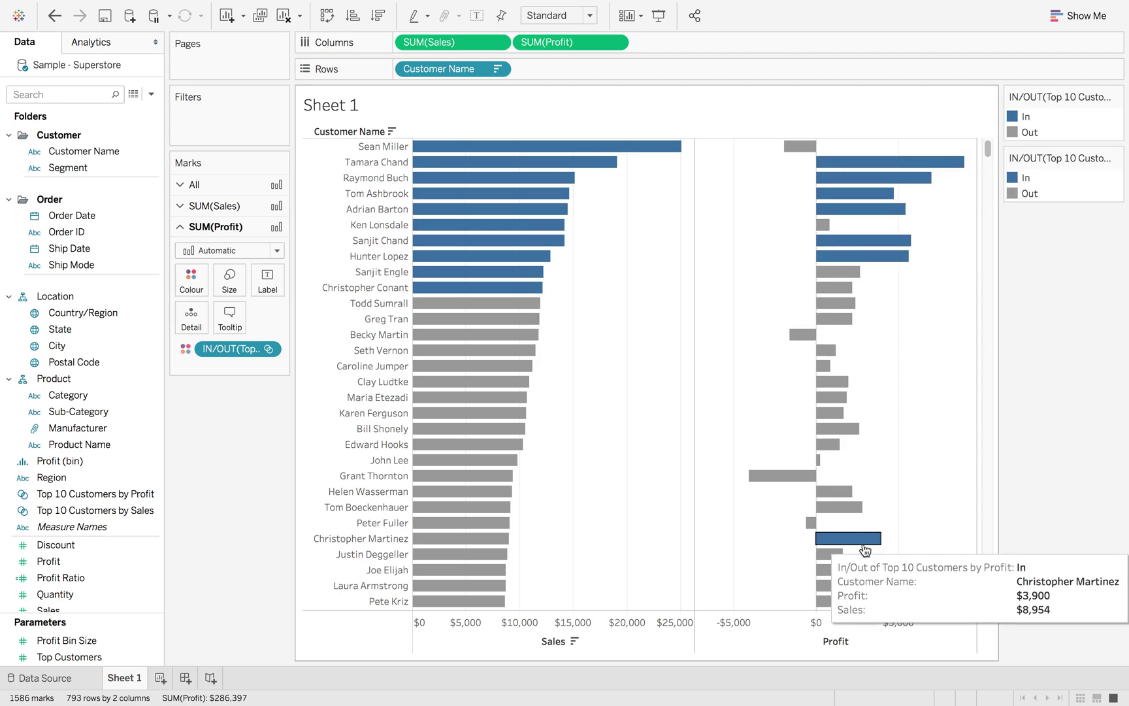
click(861, 642)
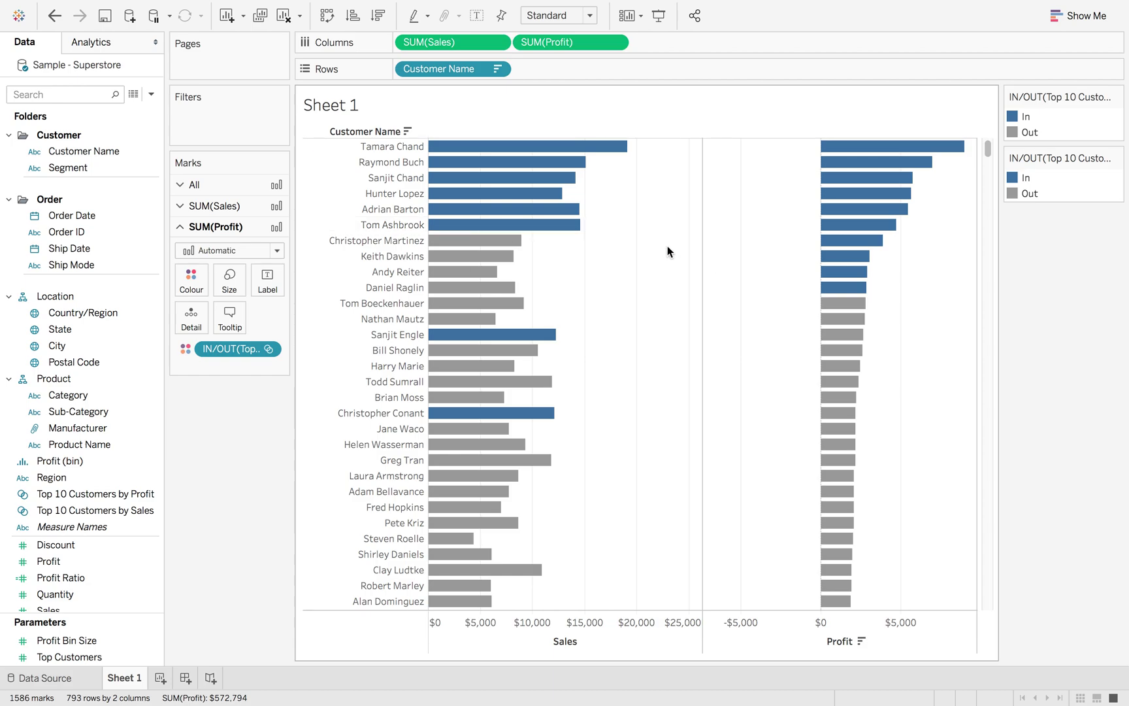
Select both Top 10 Profit and Sales sets and start a combined set from them.
click(110, 496)
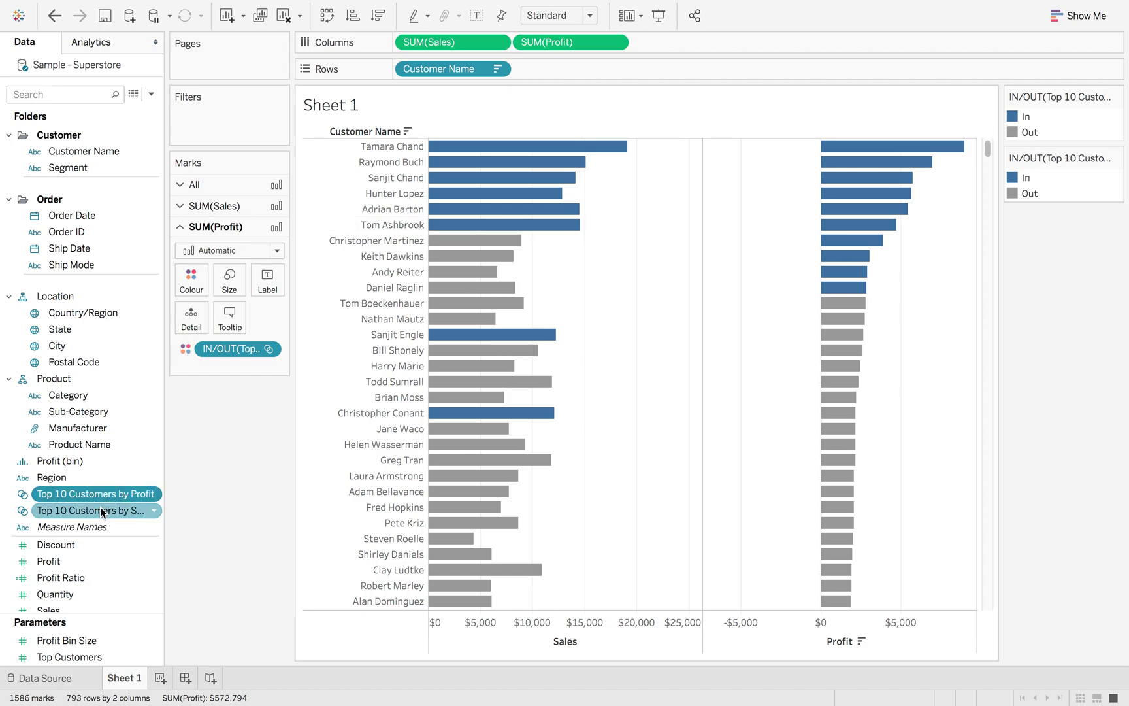
ctrl+click(101, 512)
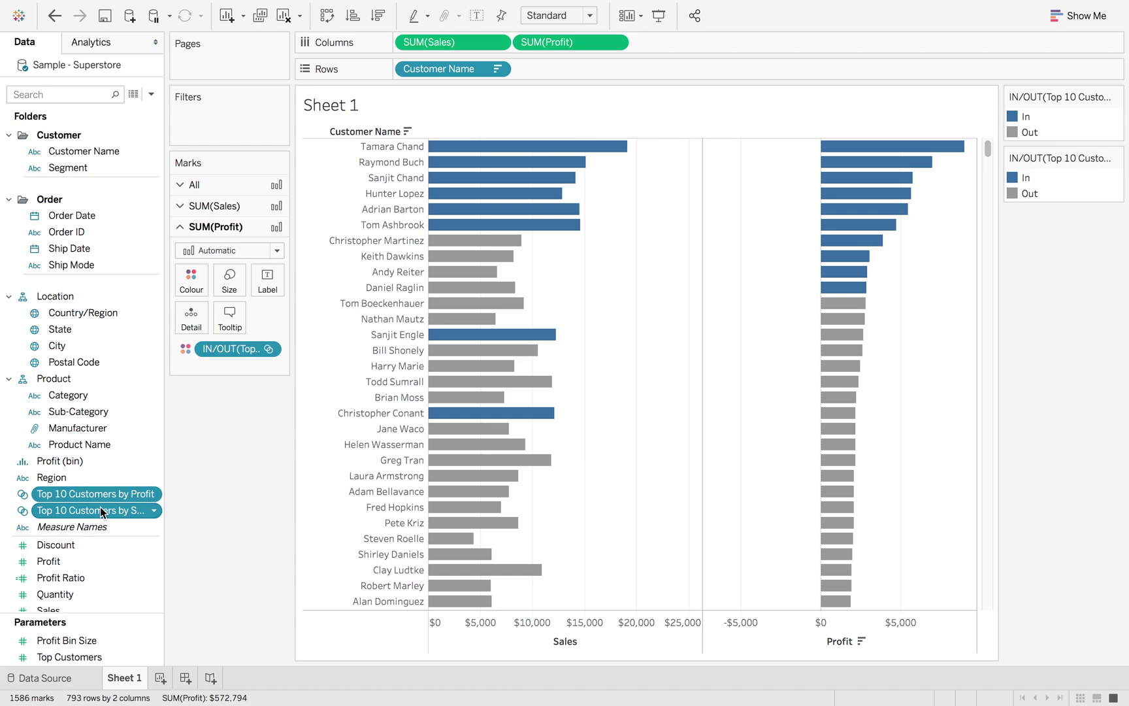
right_click(101, 512)
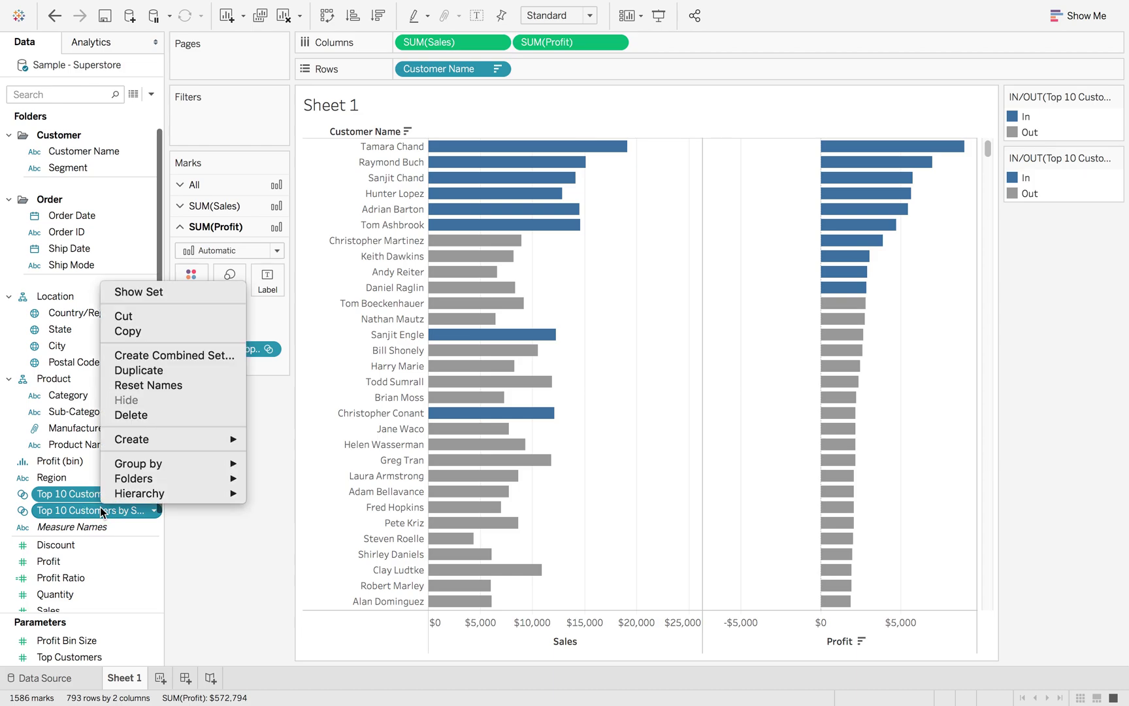
click(195, 356)
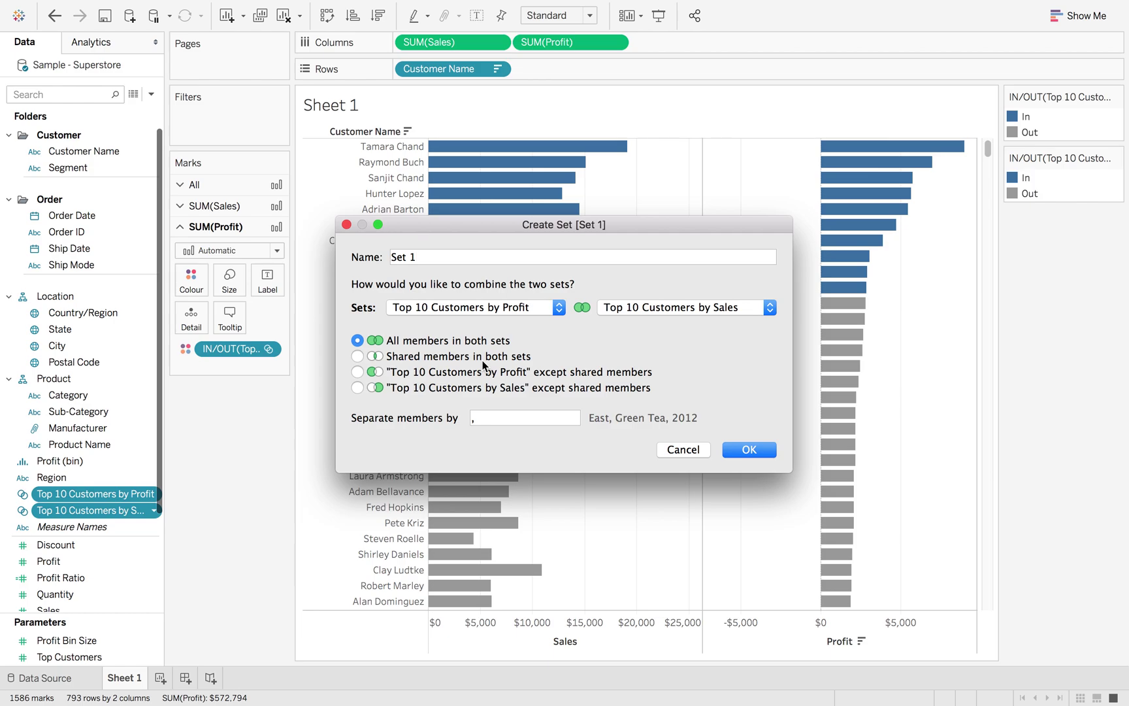
Keep shared members of both sets and name the set 'Top X Customers by Profit AND Sales'.
click(358, 356)
triple_click(434, 258)
text(Top X Cu)
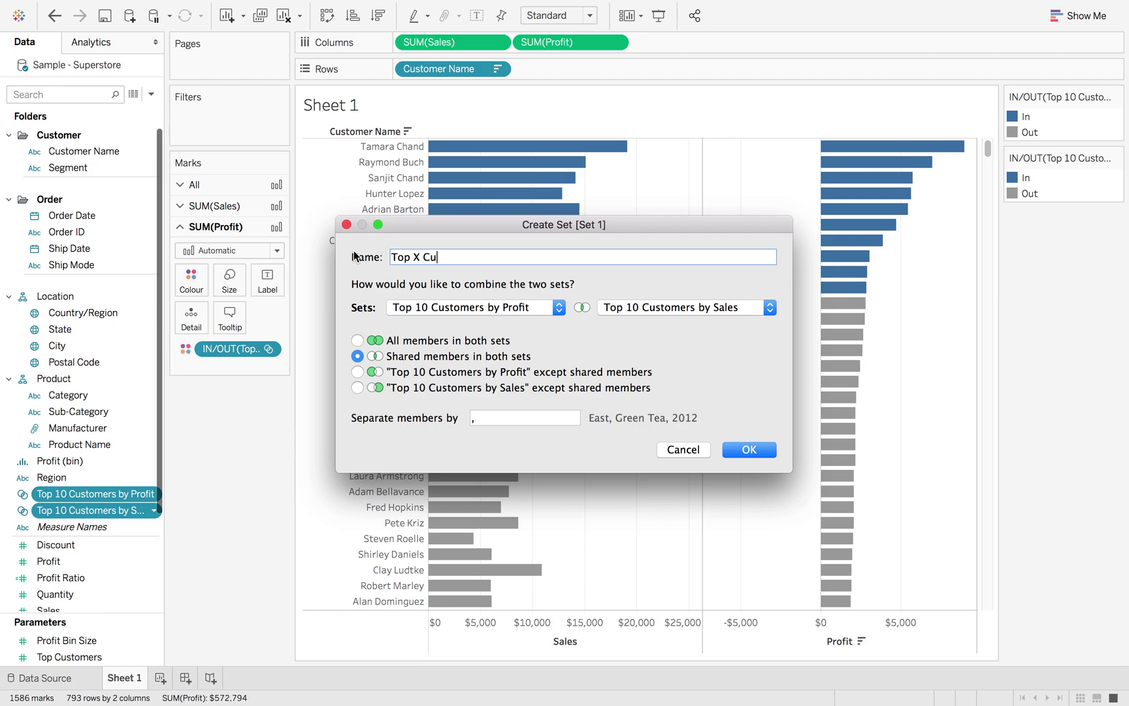
text(stomers by Profit AND Sales)
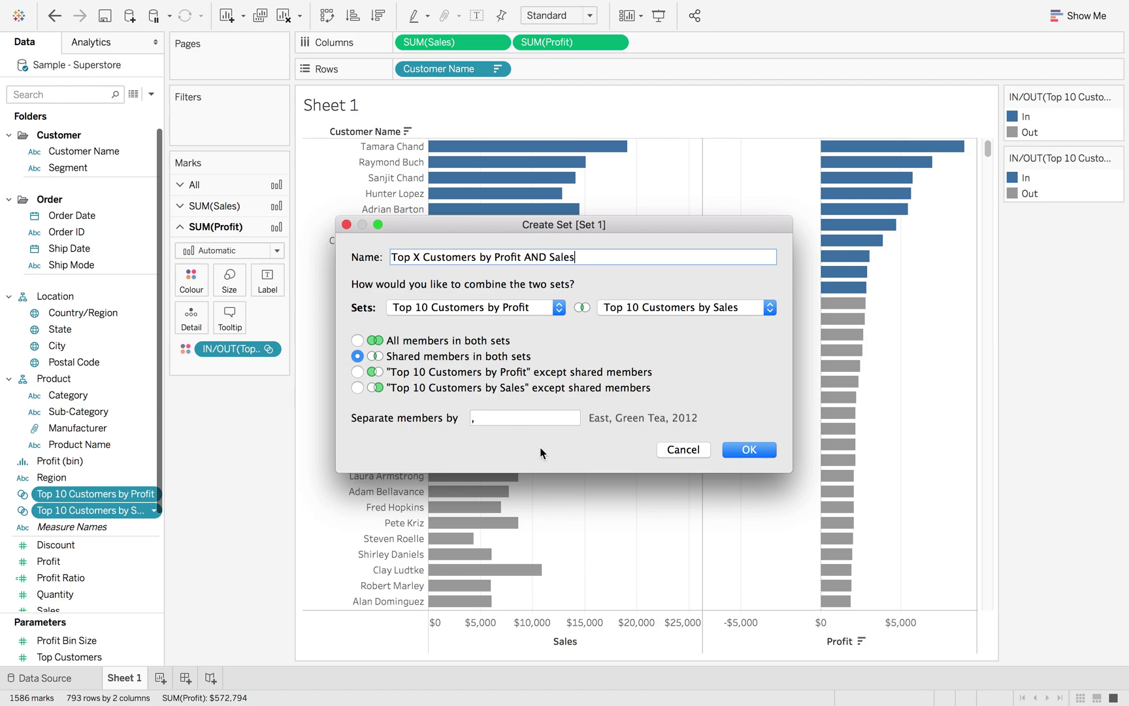
click(750, 449)
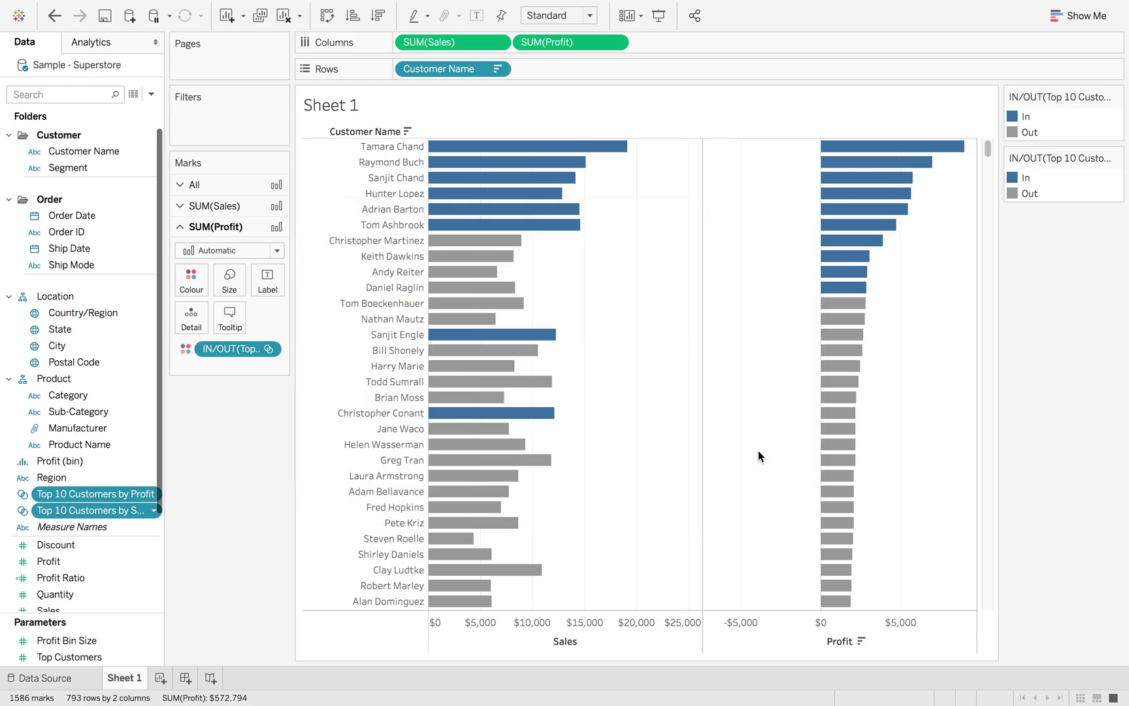
Colour all Sales and Profit bars by the Top X combined set and sort by Sales descending.
click(240, 186)
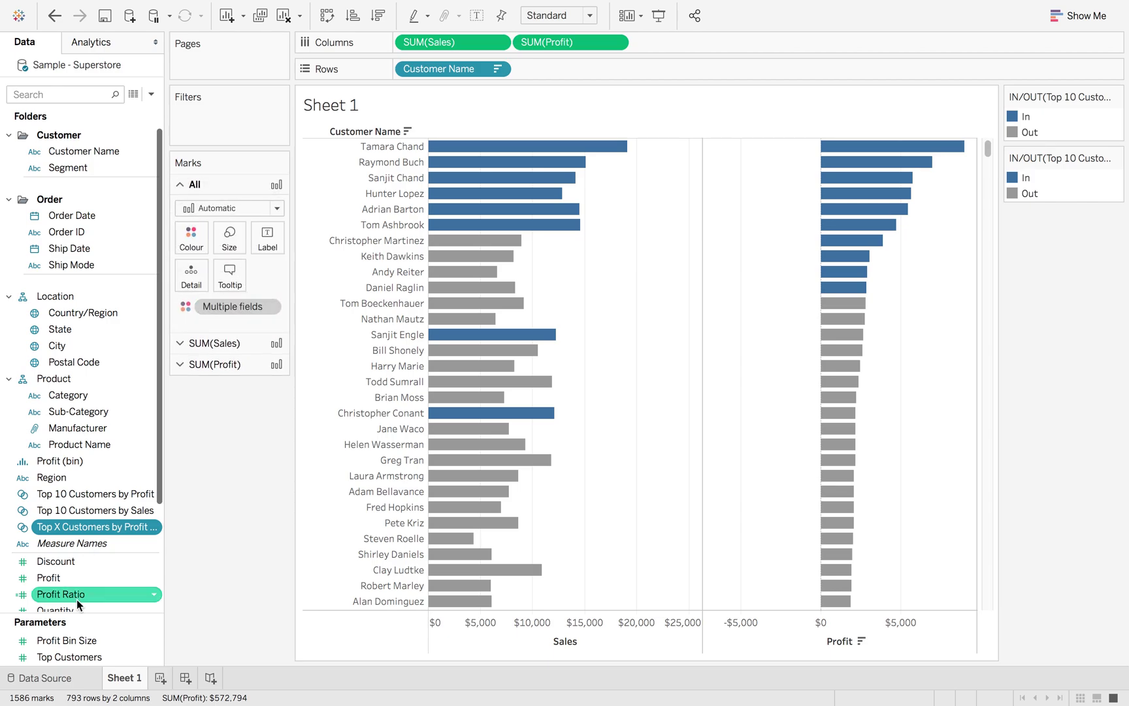
drag(80, 527, 195, 232)
mouse_move(543, 232)
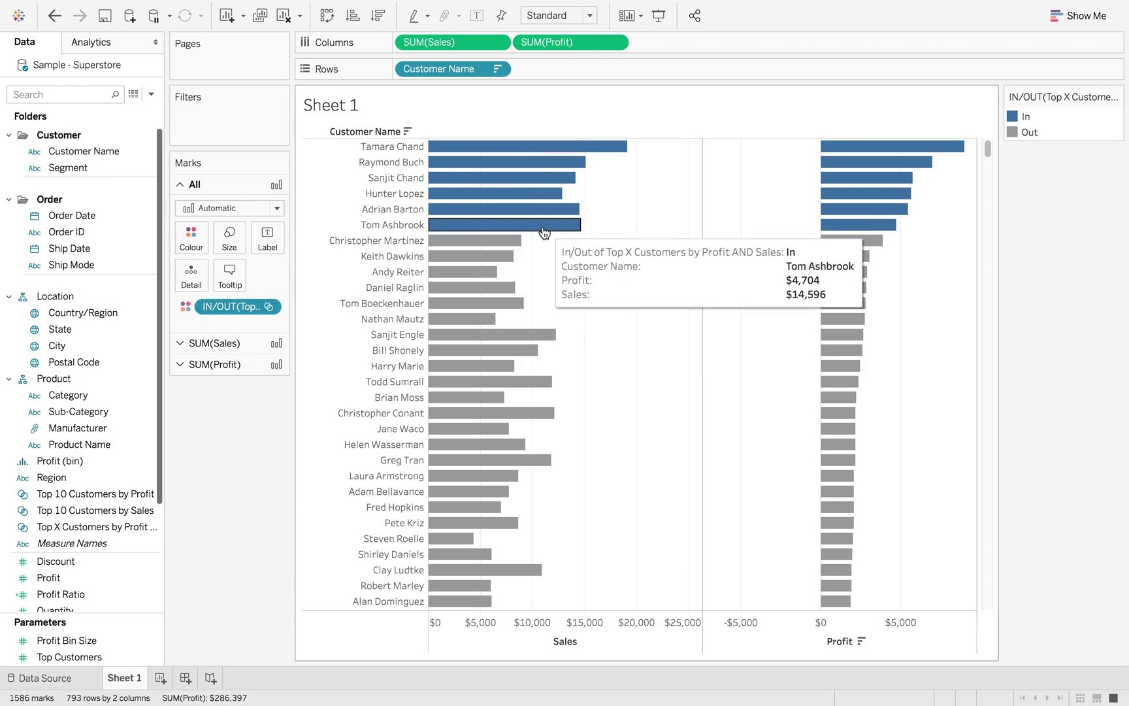
mouse_move(579, 144)
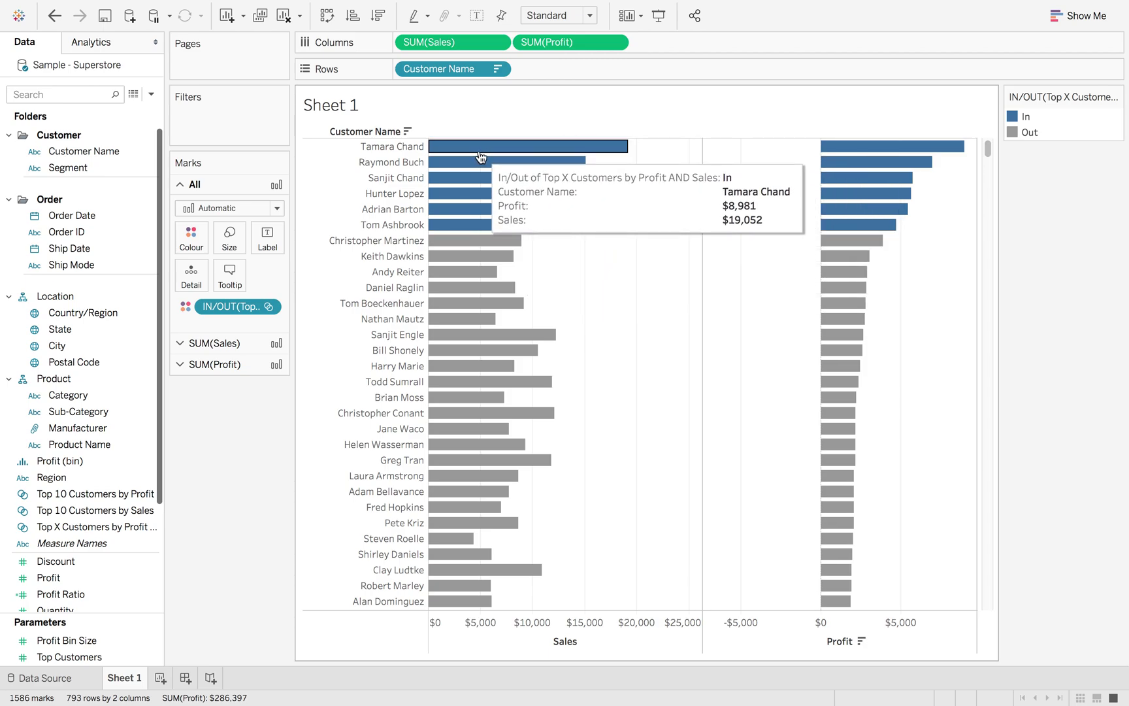
mouse_move(473, 221)
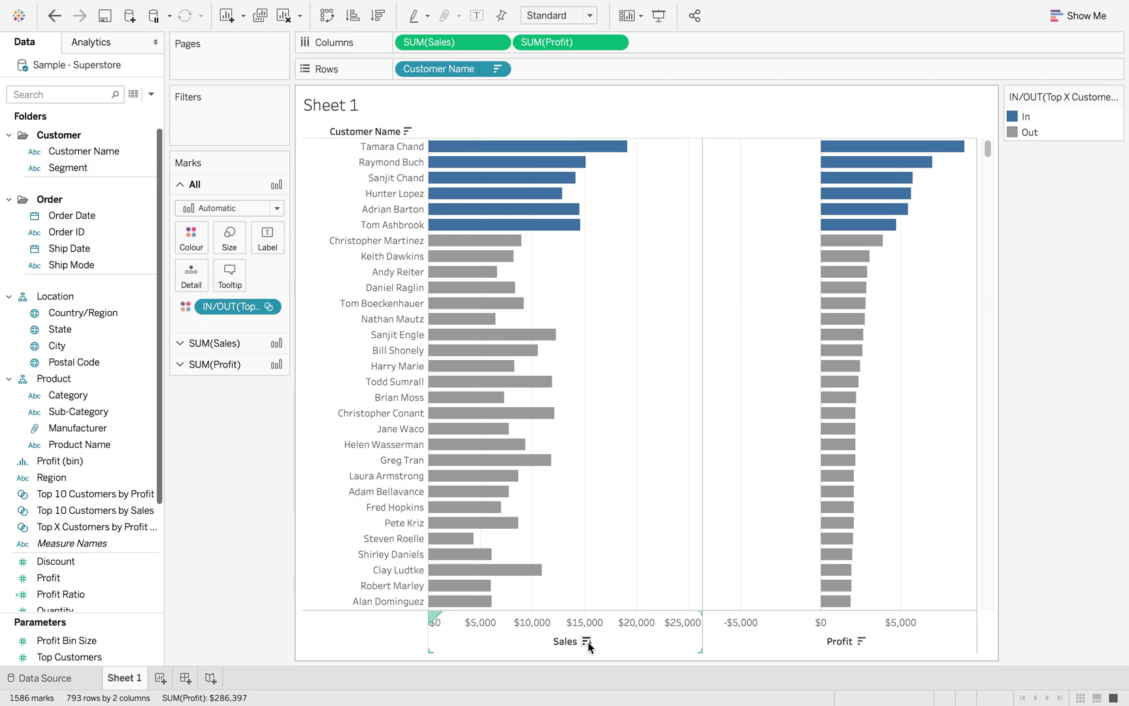
click(586, 641)
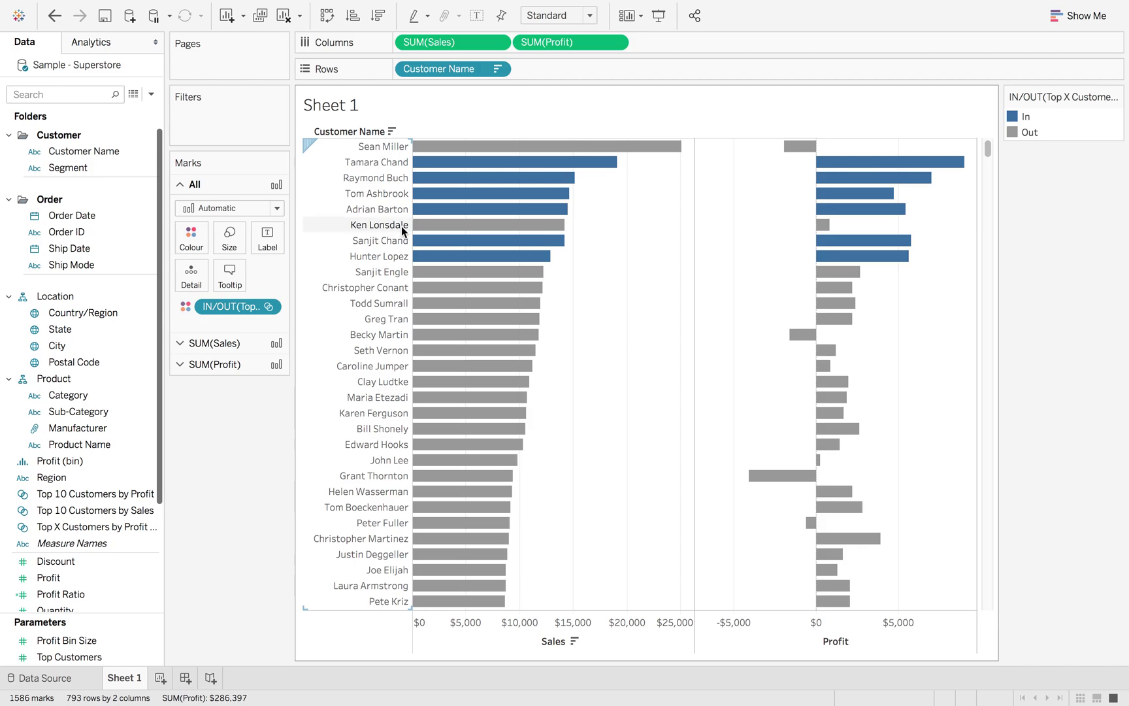
mouse_move(444, 149)
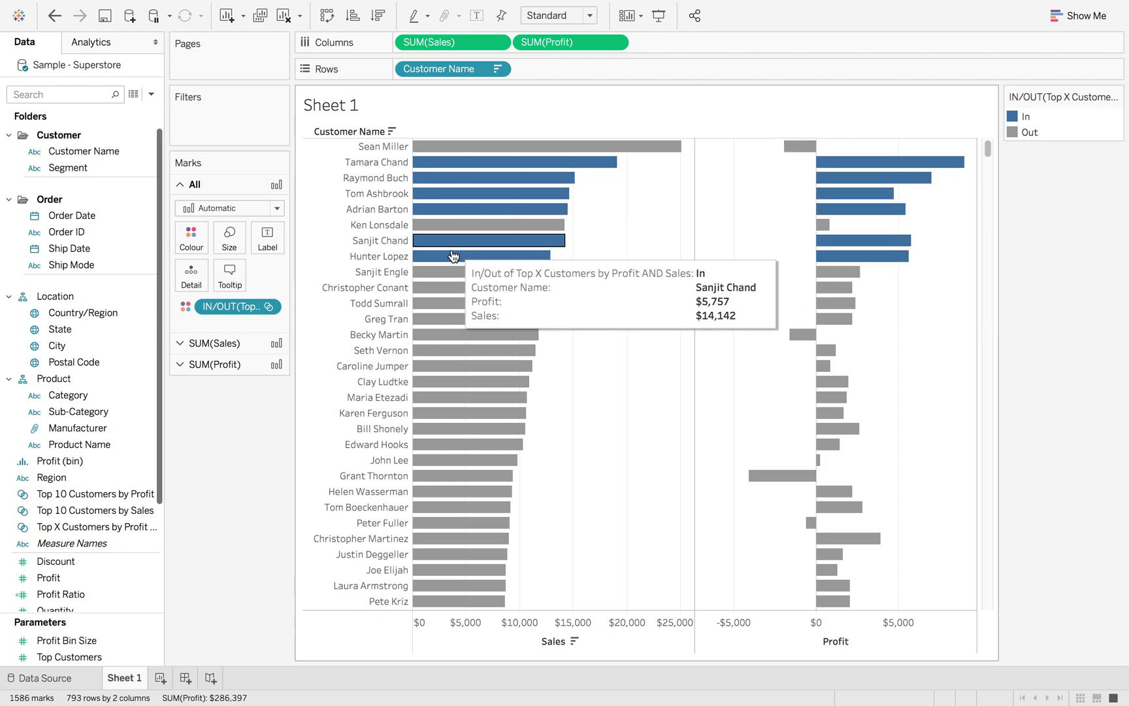
Add the Top X set to Filters as an In/Out of Set filter keeping In customers.
click(63, 531)
drag(62, 533, 226, 121)
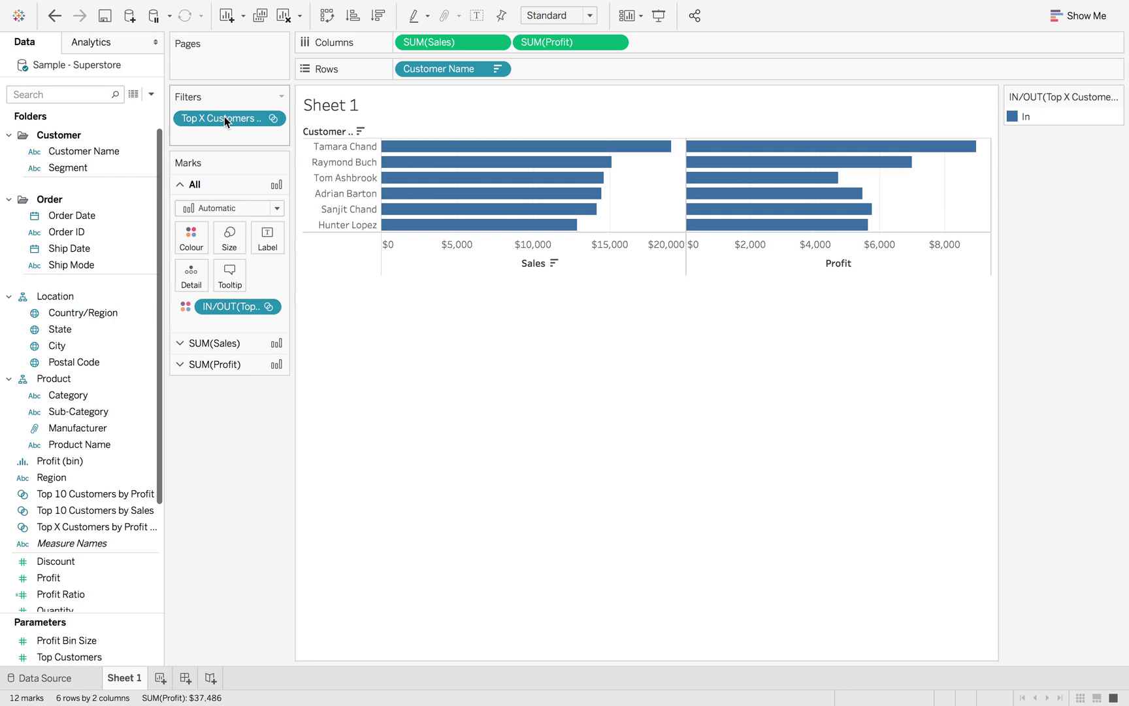
click(273, 118)
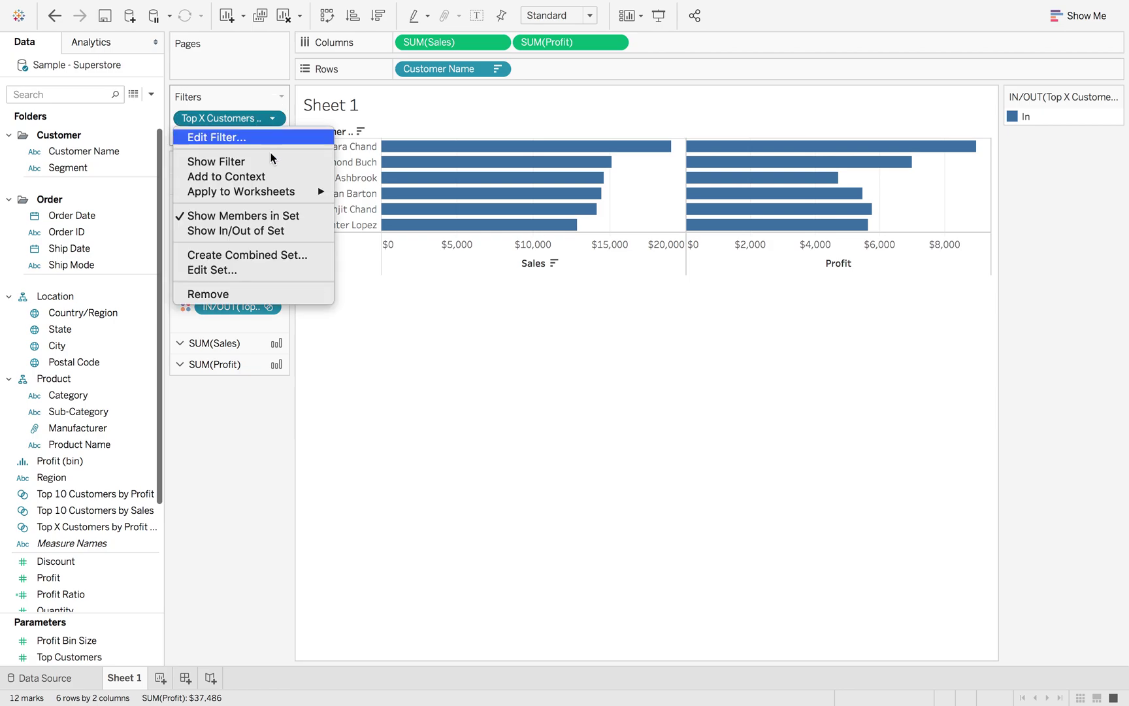
click(270, 235)
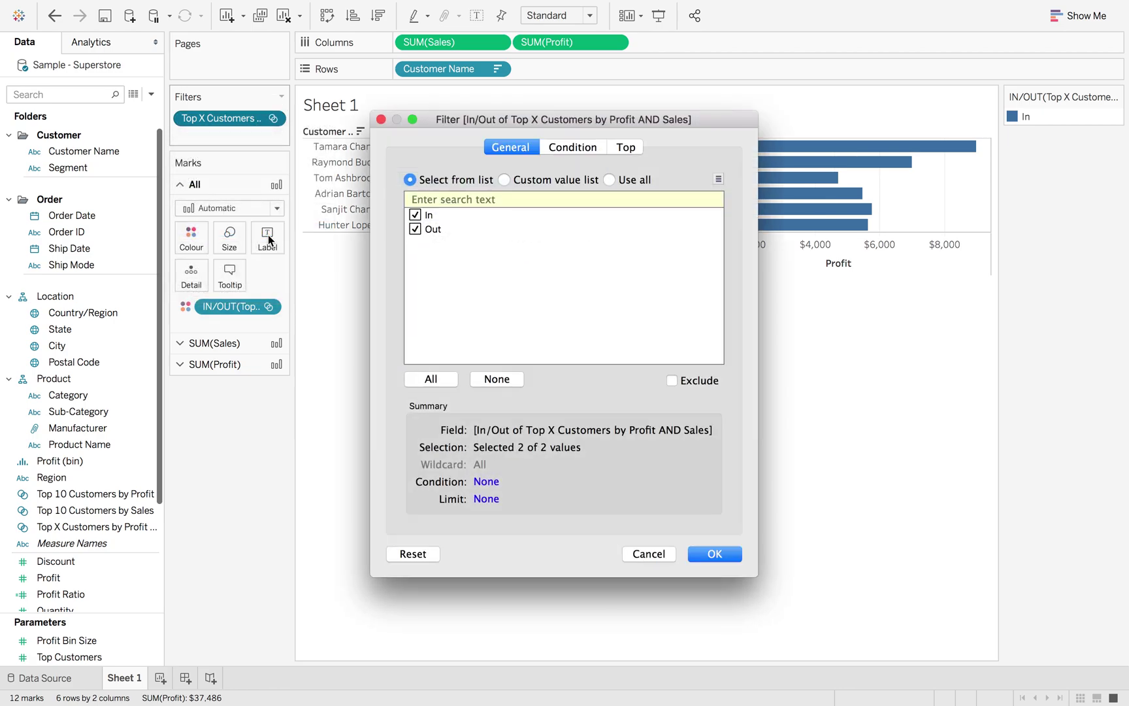
click(416, 230)
click(708, 555)
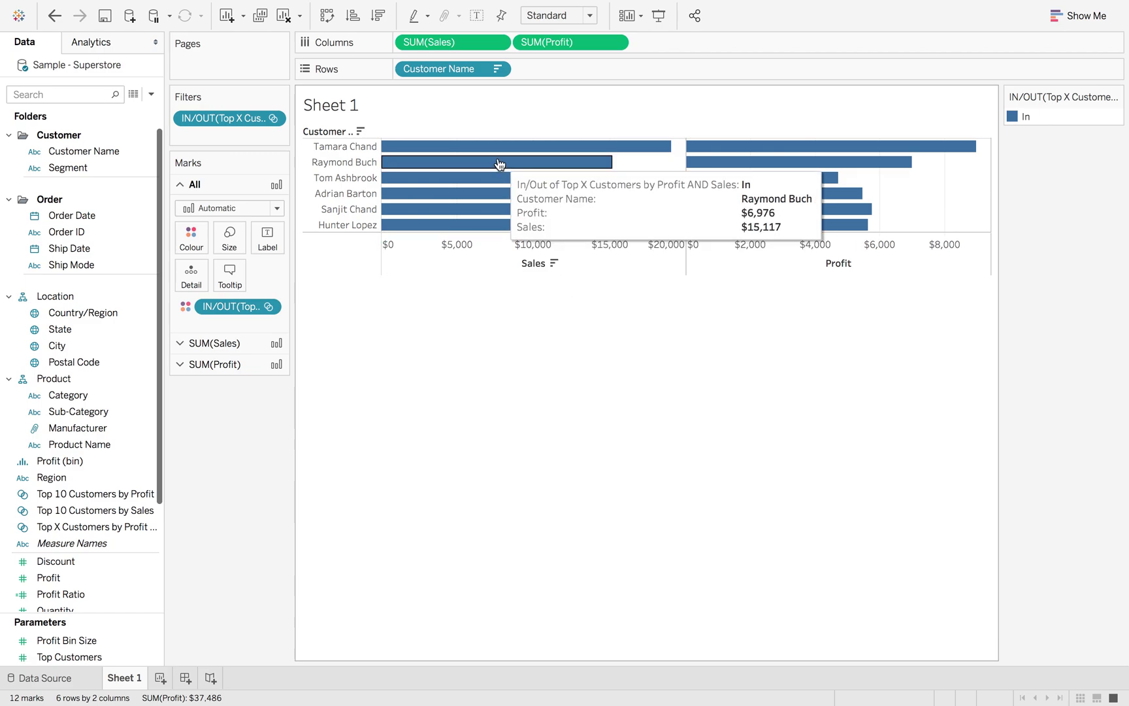
Change the set filter to keep only Out customers, excluding In.
click(281, 118)
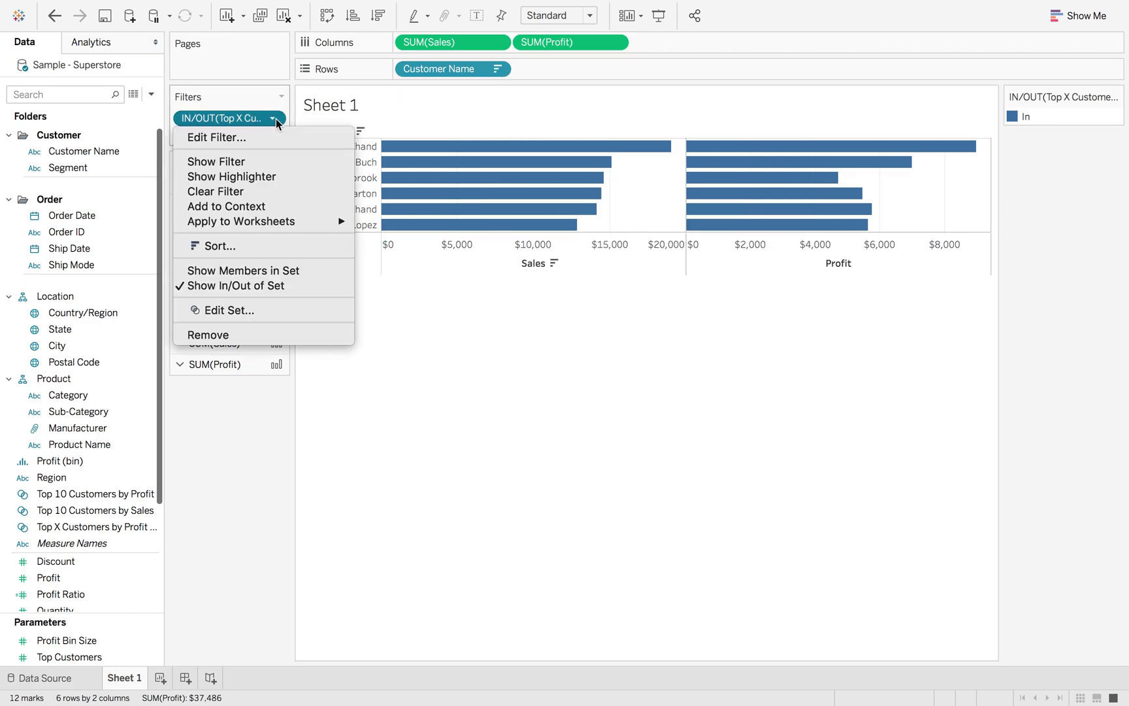
click(257, 285)
click(274, 119)
click(268, 137)
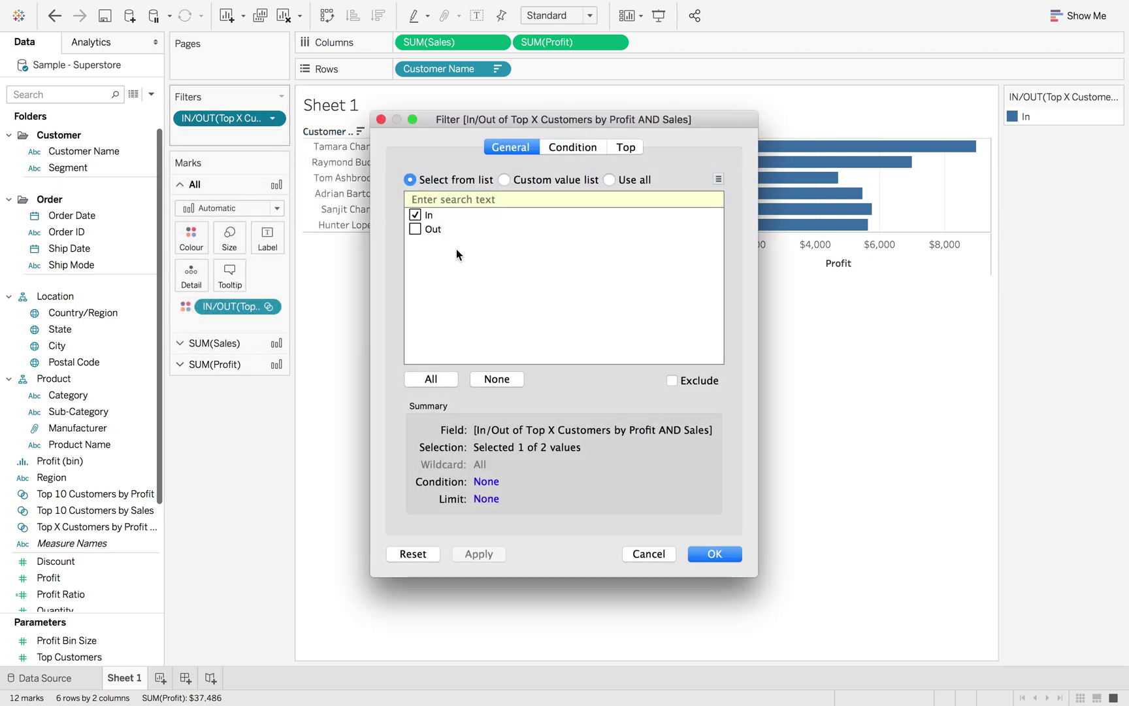
click(414, 229)
click(415, 214)
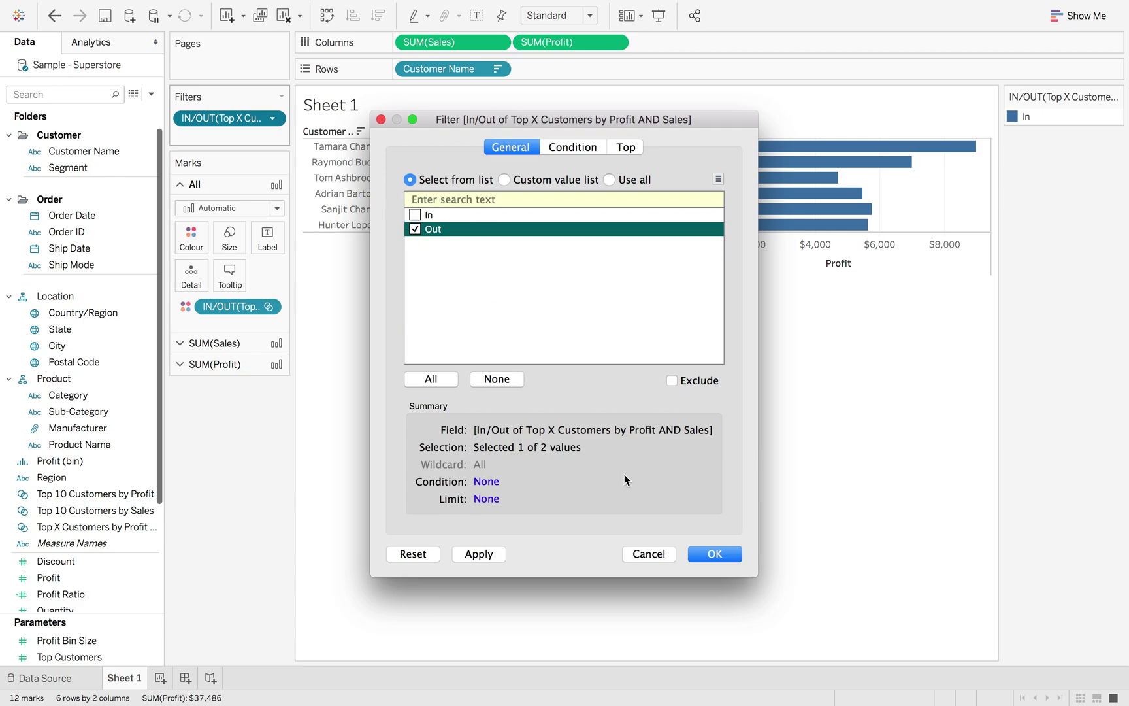
click(714, 554)
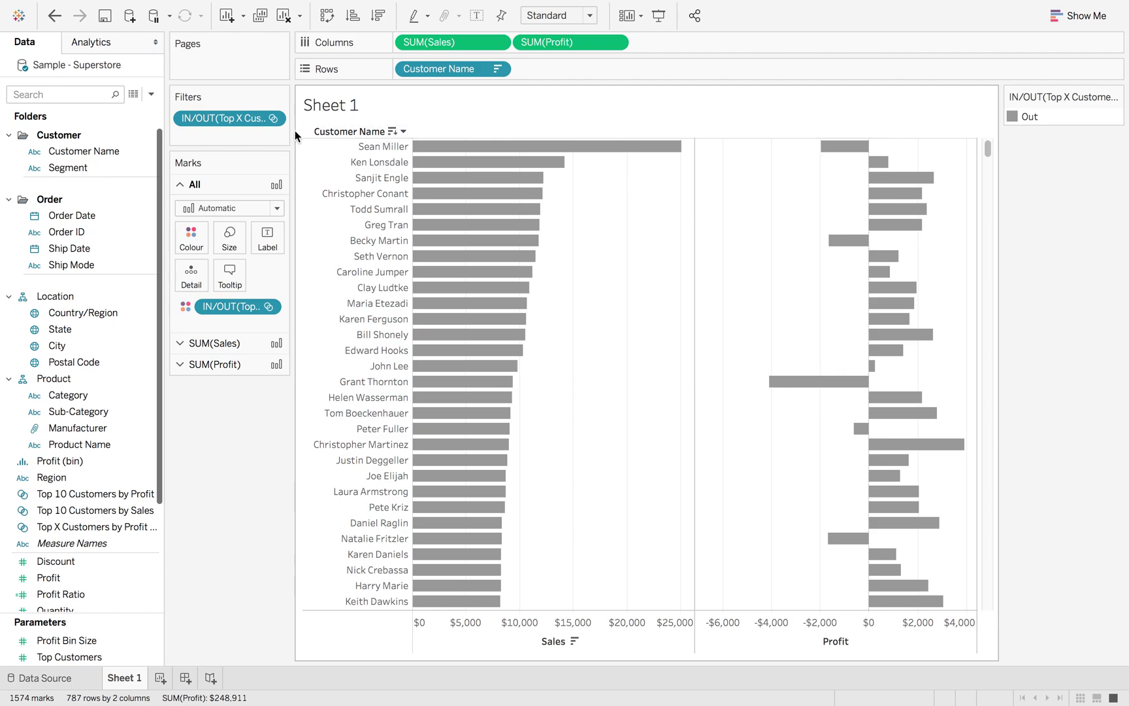
Switch the filter to Show Members in Set with all six members, then drag it off Filters.
click(272, 119)
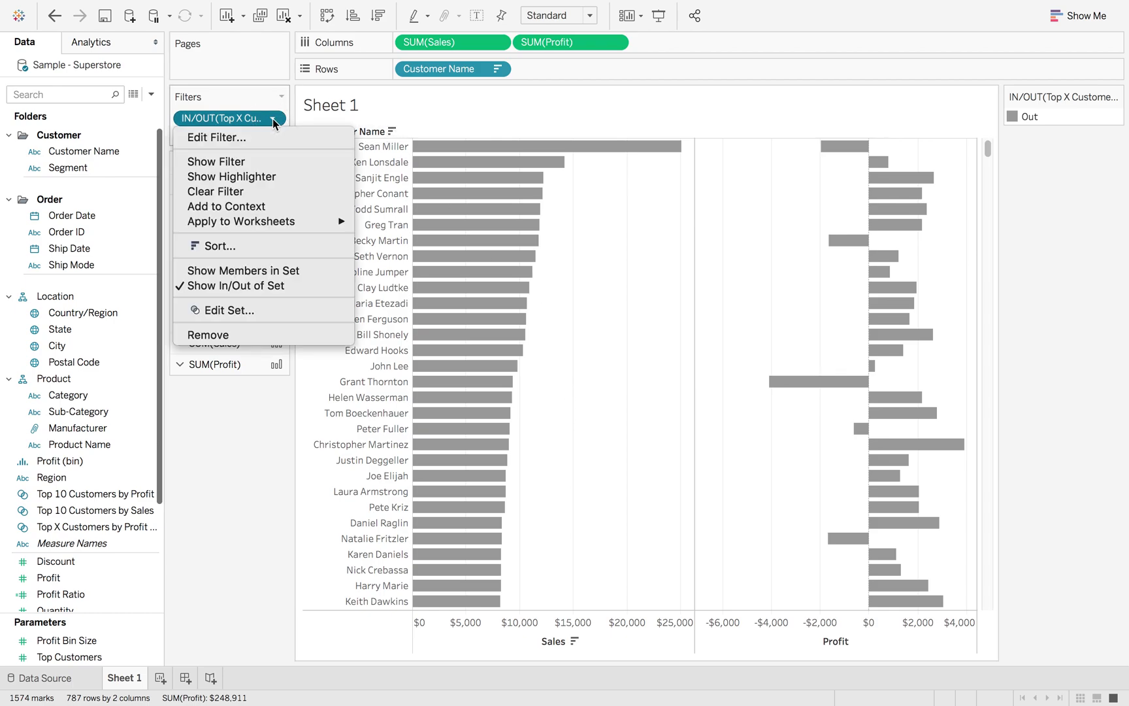
click(252, 273)
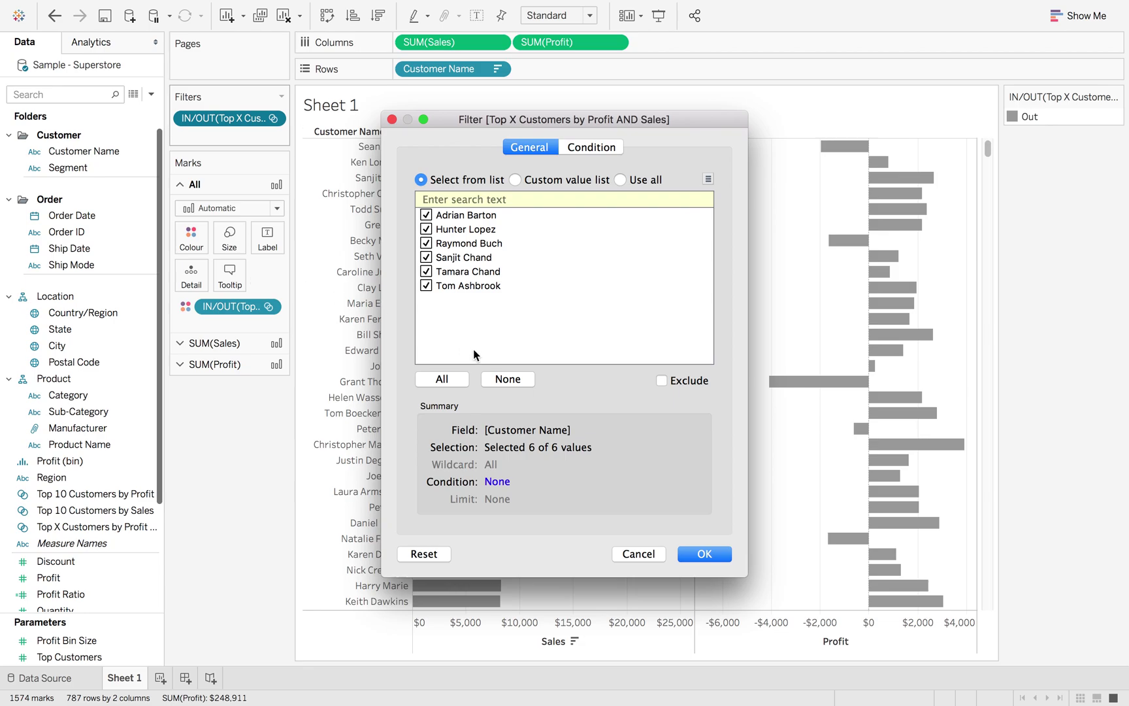
click(448, 379)
click(696, 553)
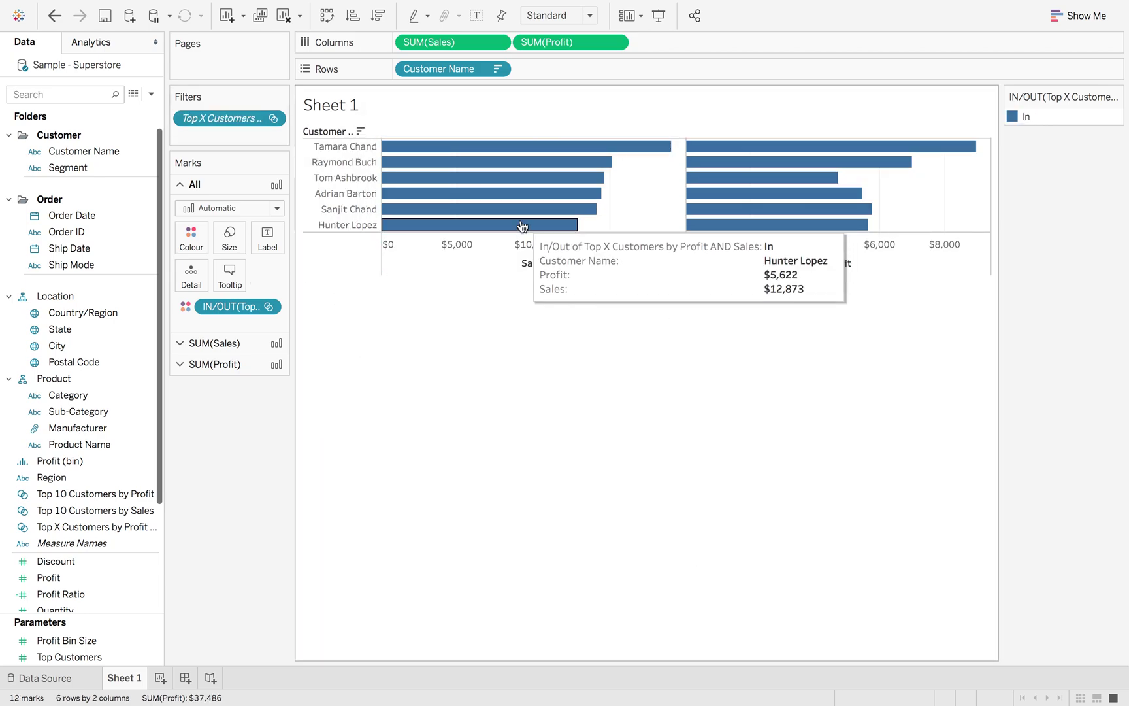
drag(247, 118, 218, 471)
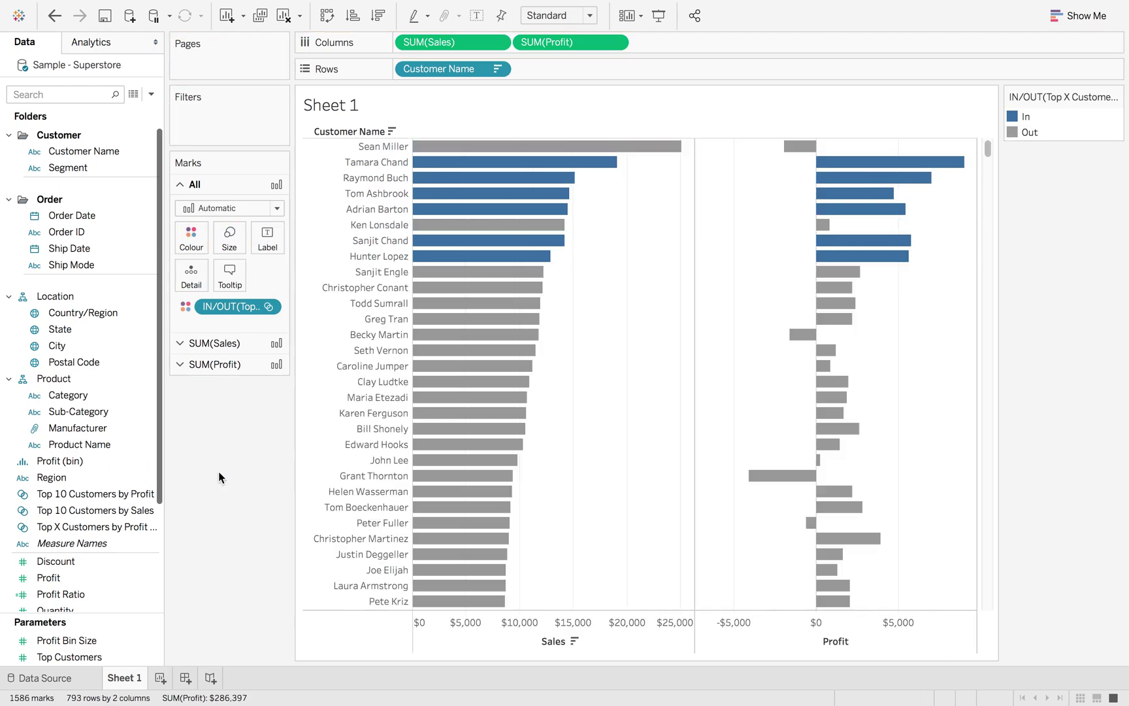